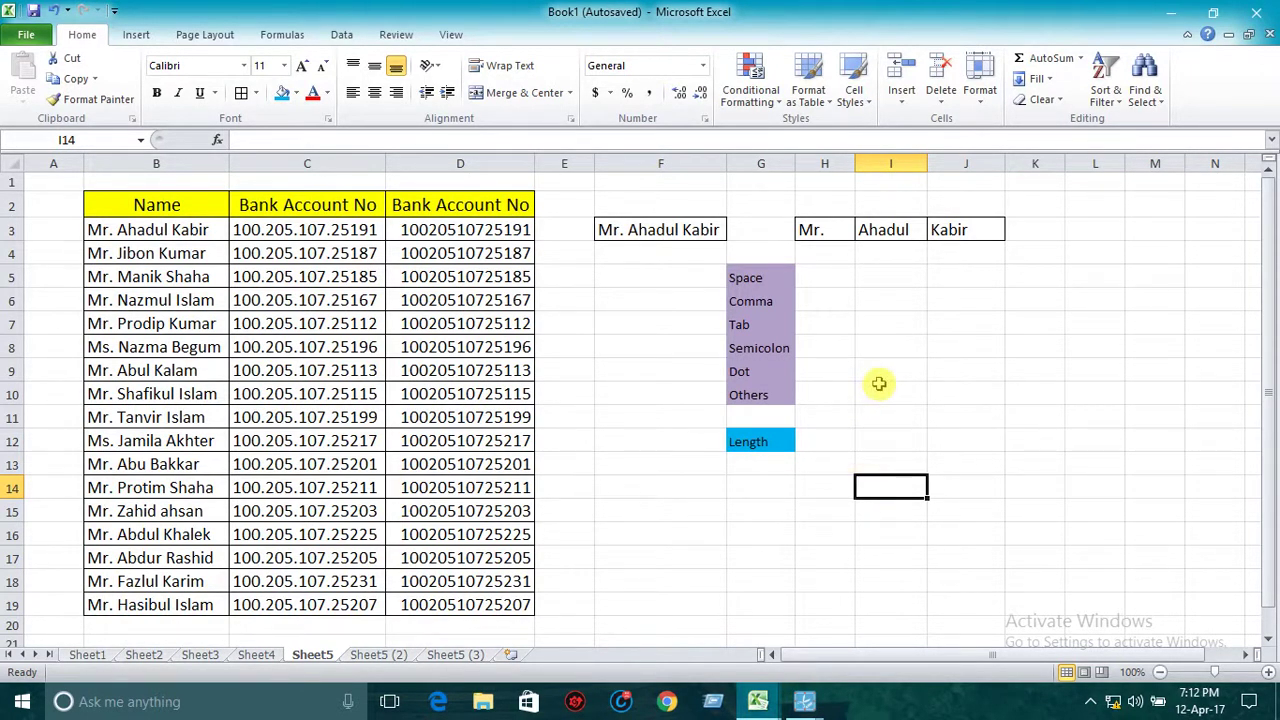
# Point out the sample full name in F3 and its split title, first and last name parts.
pyautogui.click(660, 230)
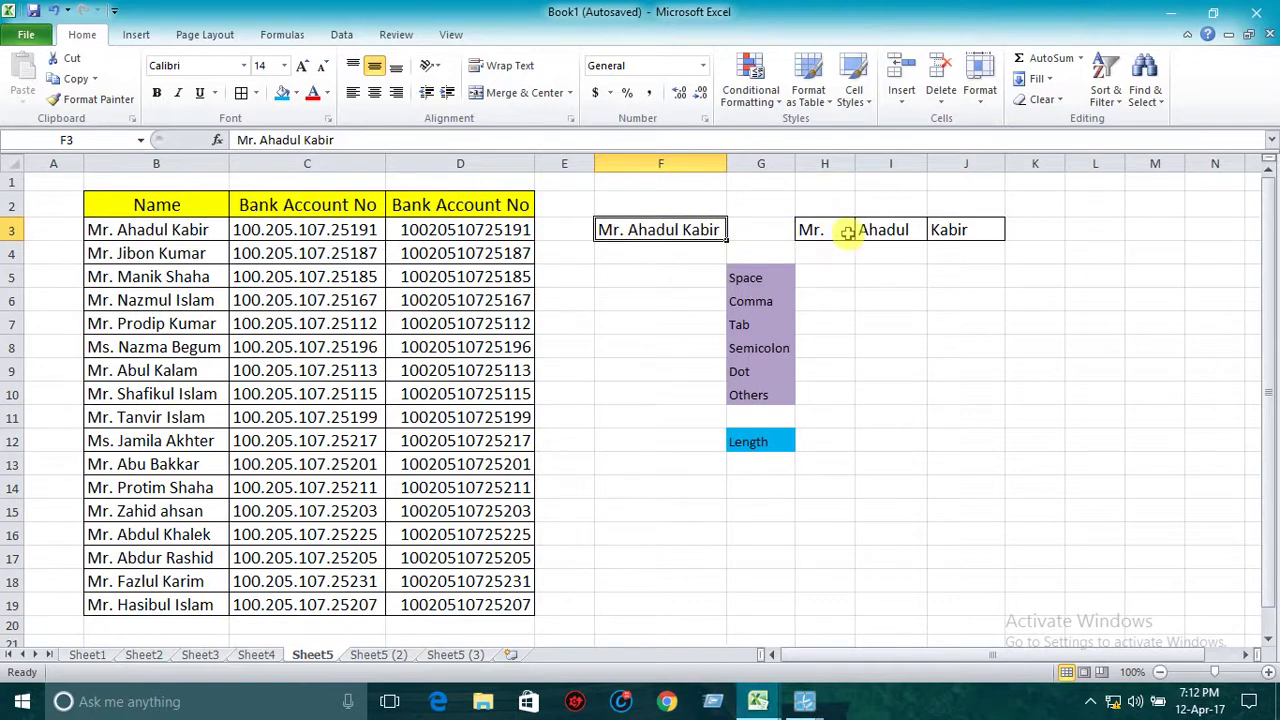
pyautogui.moveTo(826, 231); pyautogui.dragTo(940, 231)
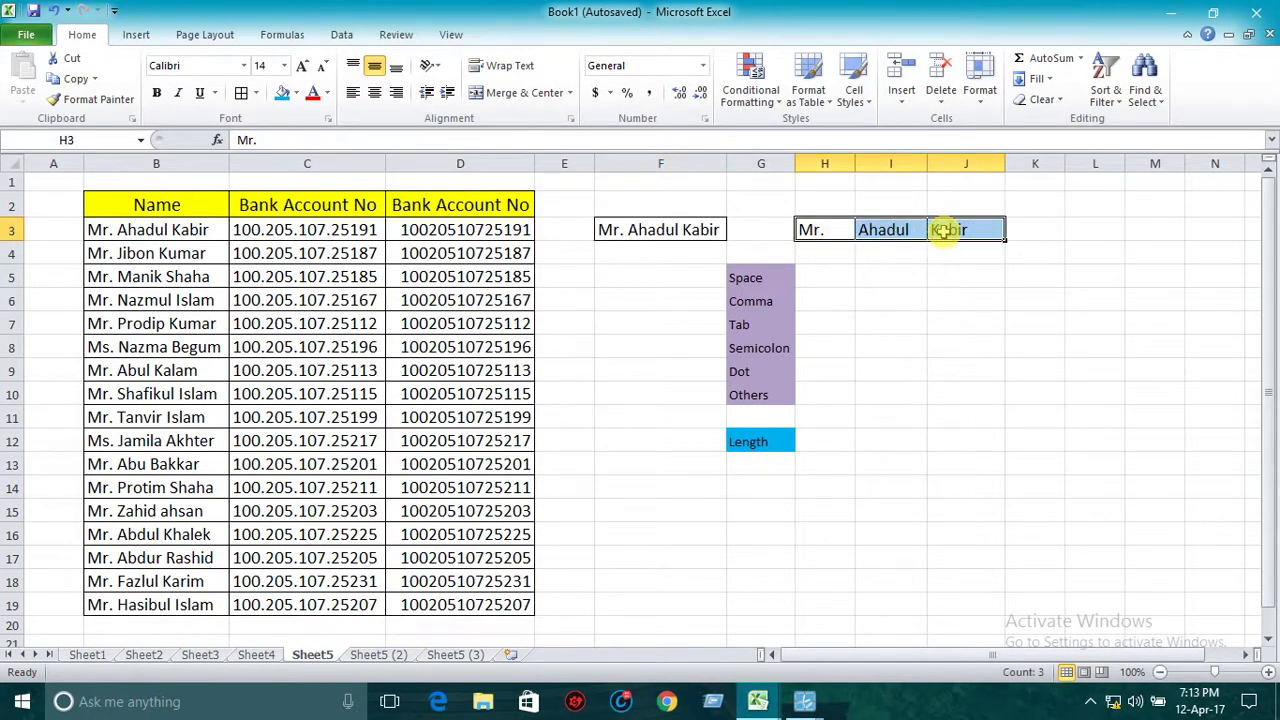
pyautogui.click(650, 231)
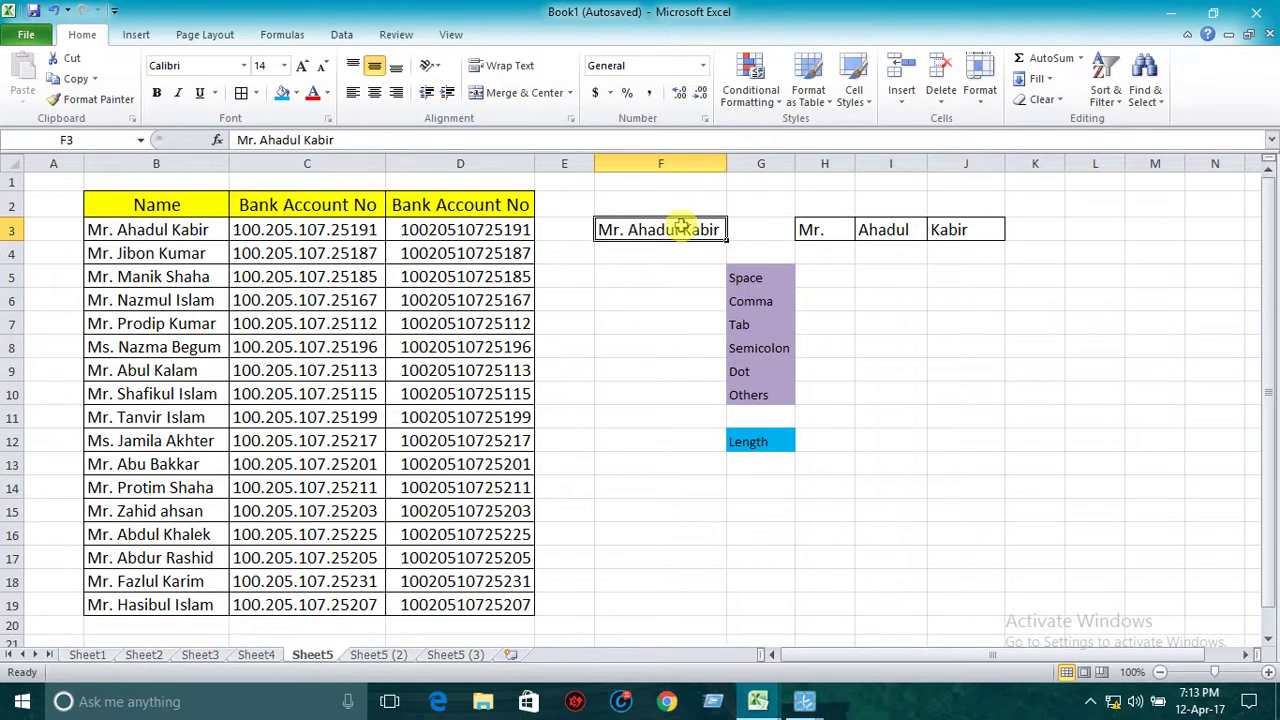
pyautogui.click(818, 232)
pyautogui.click(895, 230)
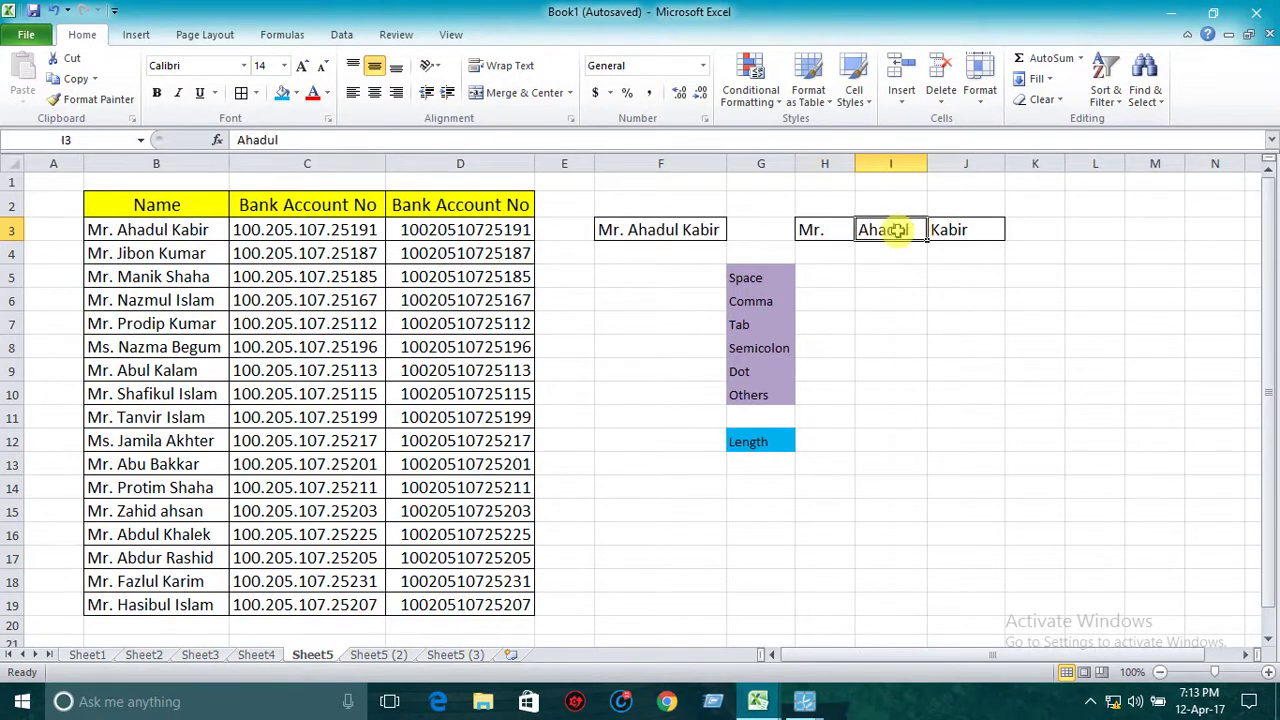
pyautogui.click(948, 230)
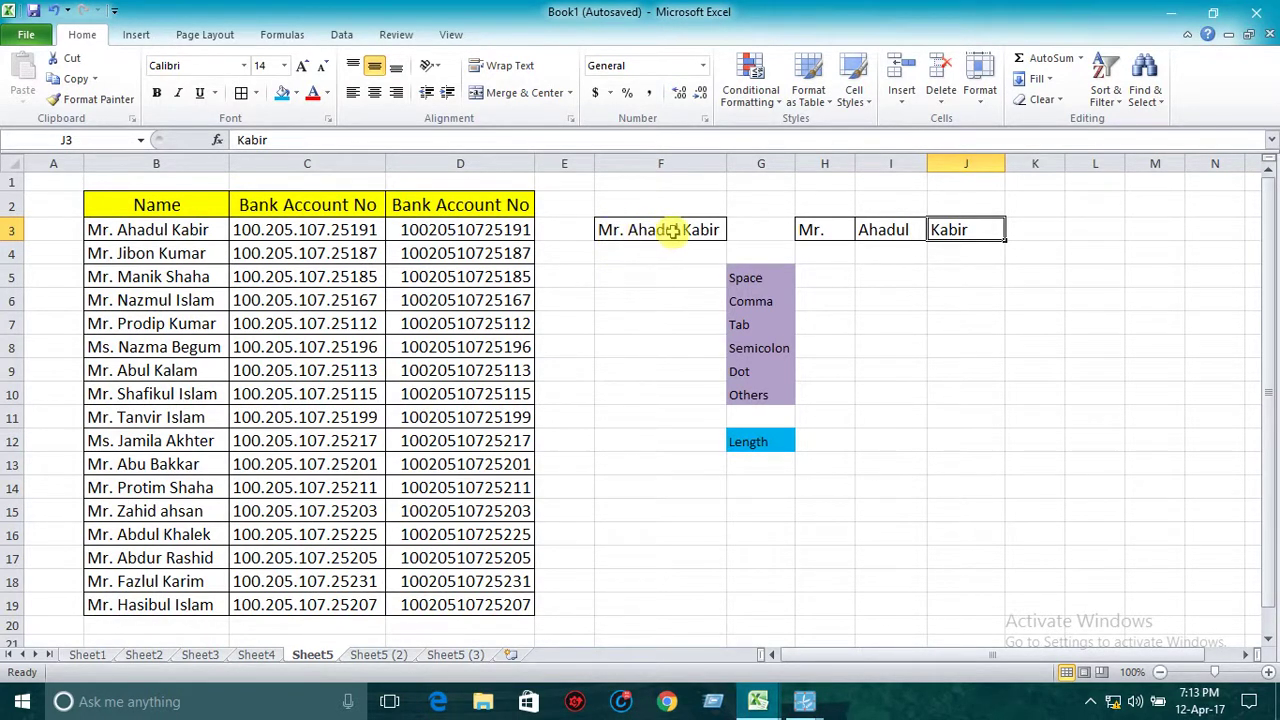
# Point out the delimiter types Space, Comma, Tab, Semicolon, Dot, Others, and the Length fixed-width option.
pyautogui.click(757, 277)
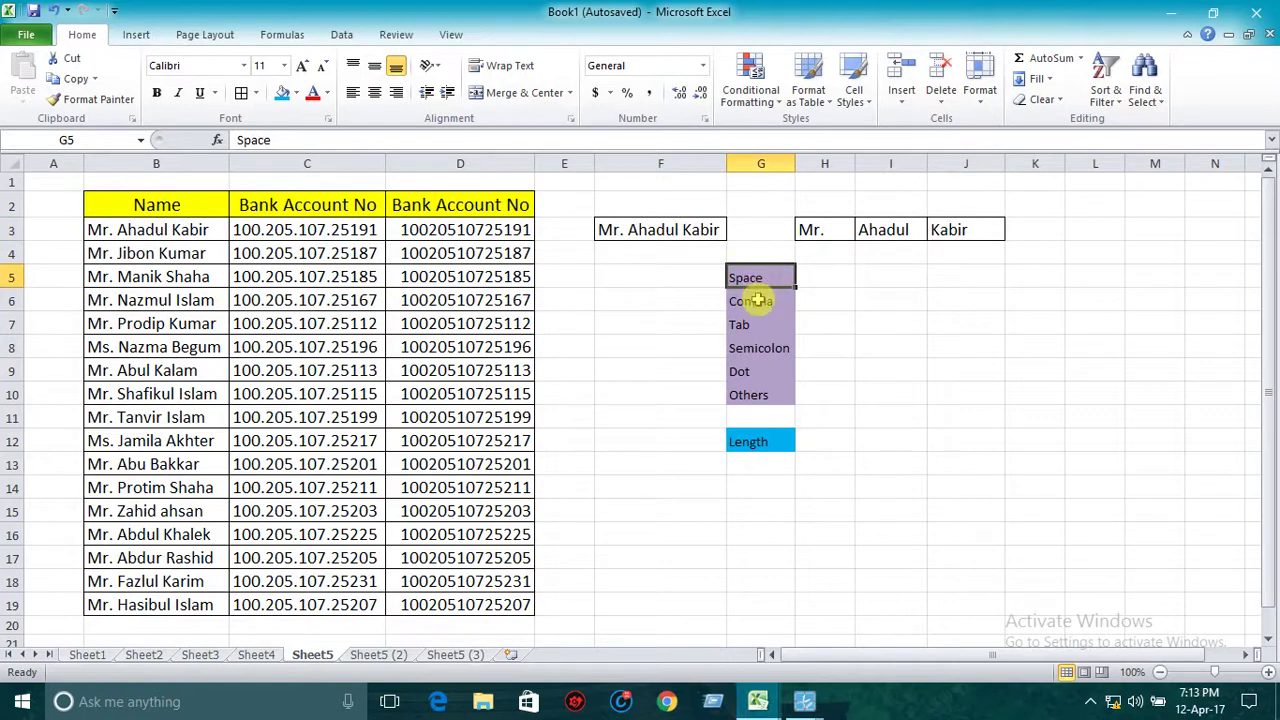
pyautogui.click(758, 300)
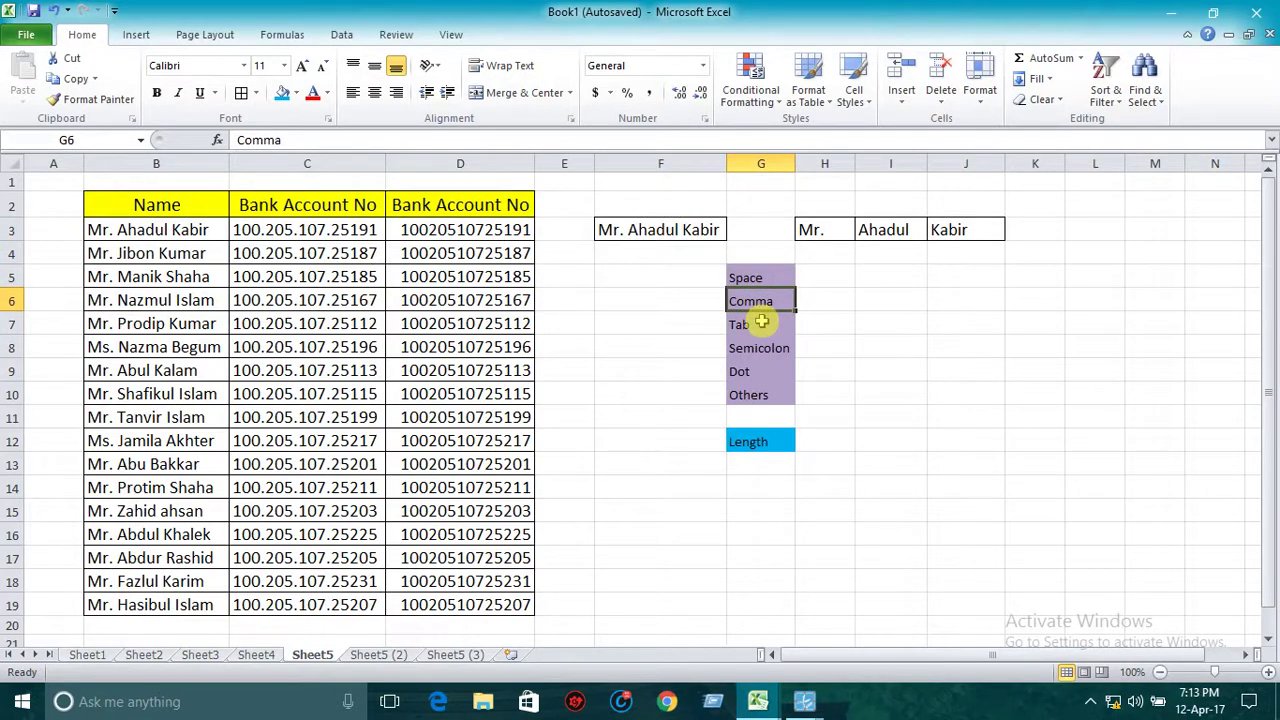
pyautogui.click(761, 321)
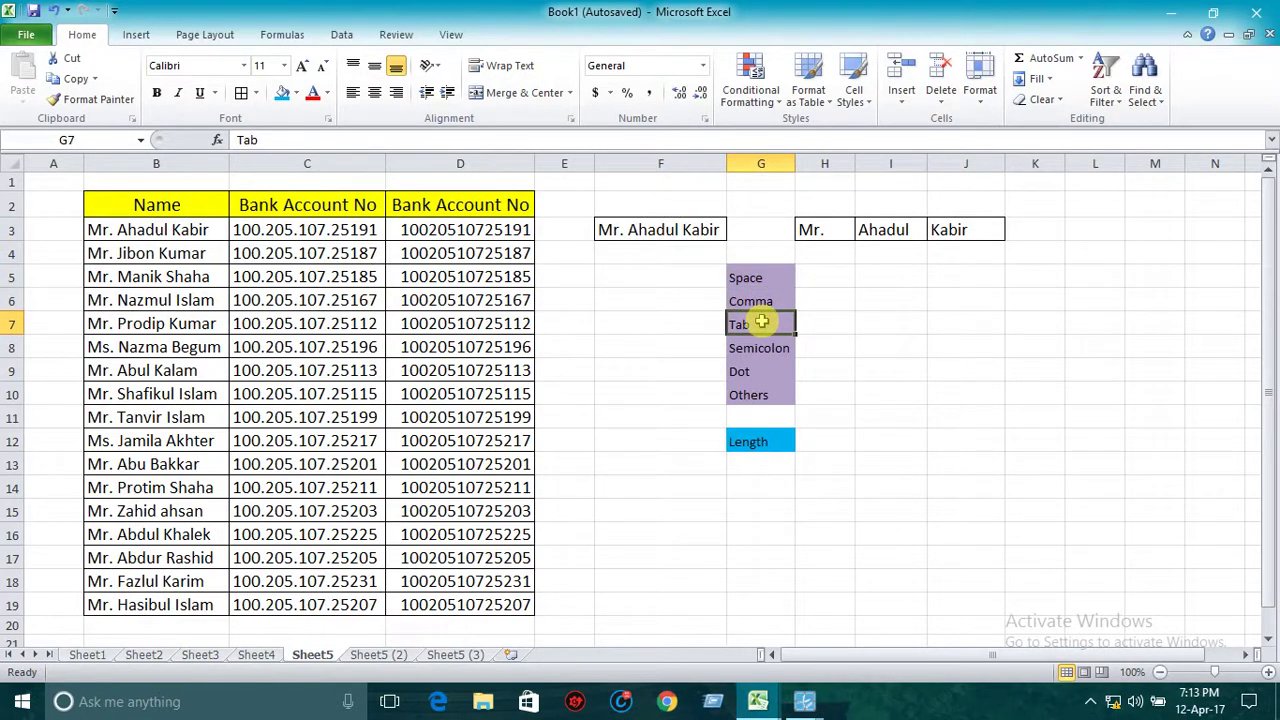
pyautogui.click(763, 346)
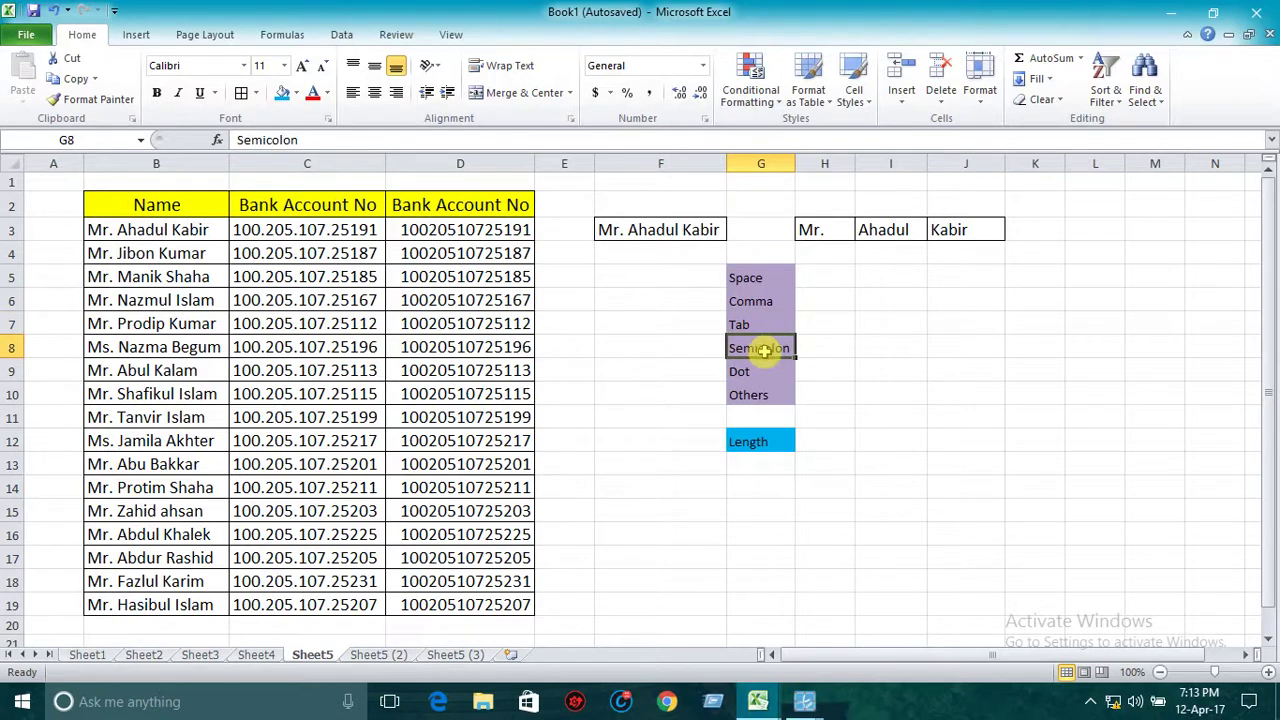
pyautogui.click(758, 368)
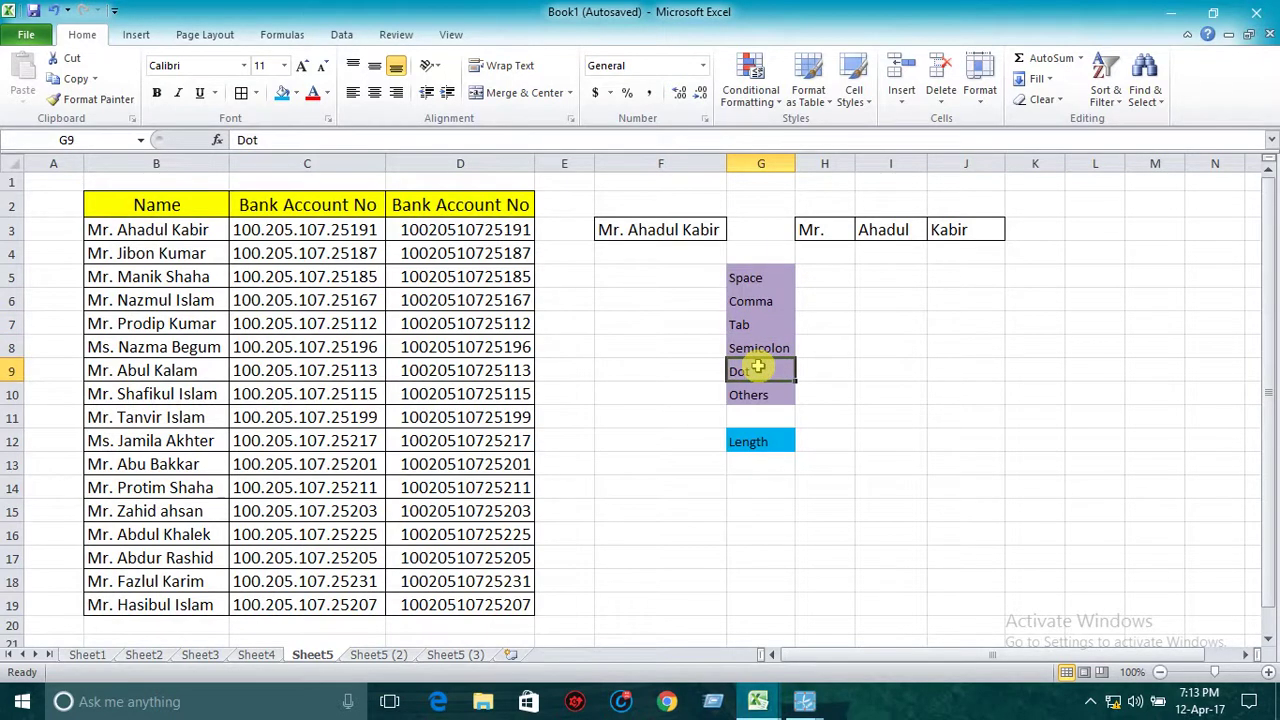
pyautogui.click(762, 394)
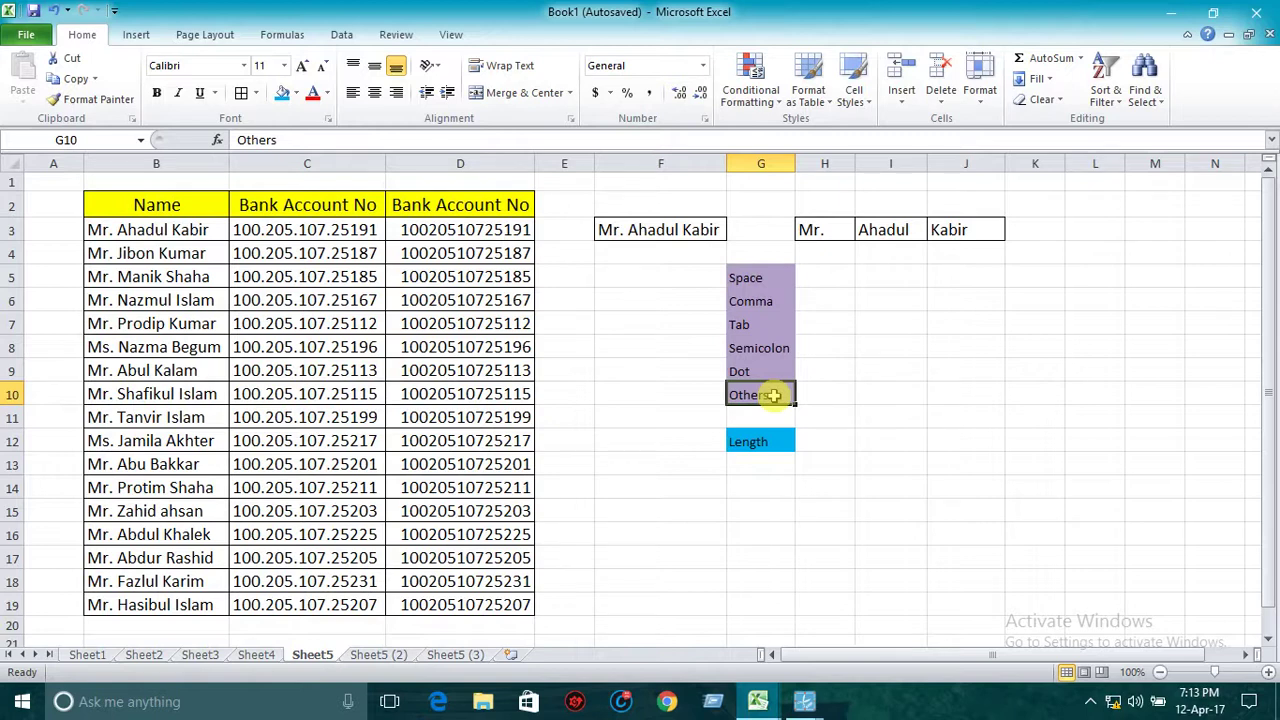
pyautogui.click(779, 437)
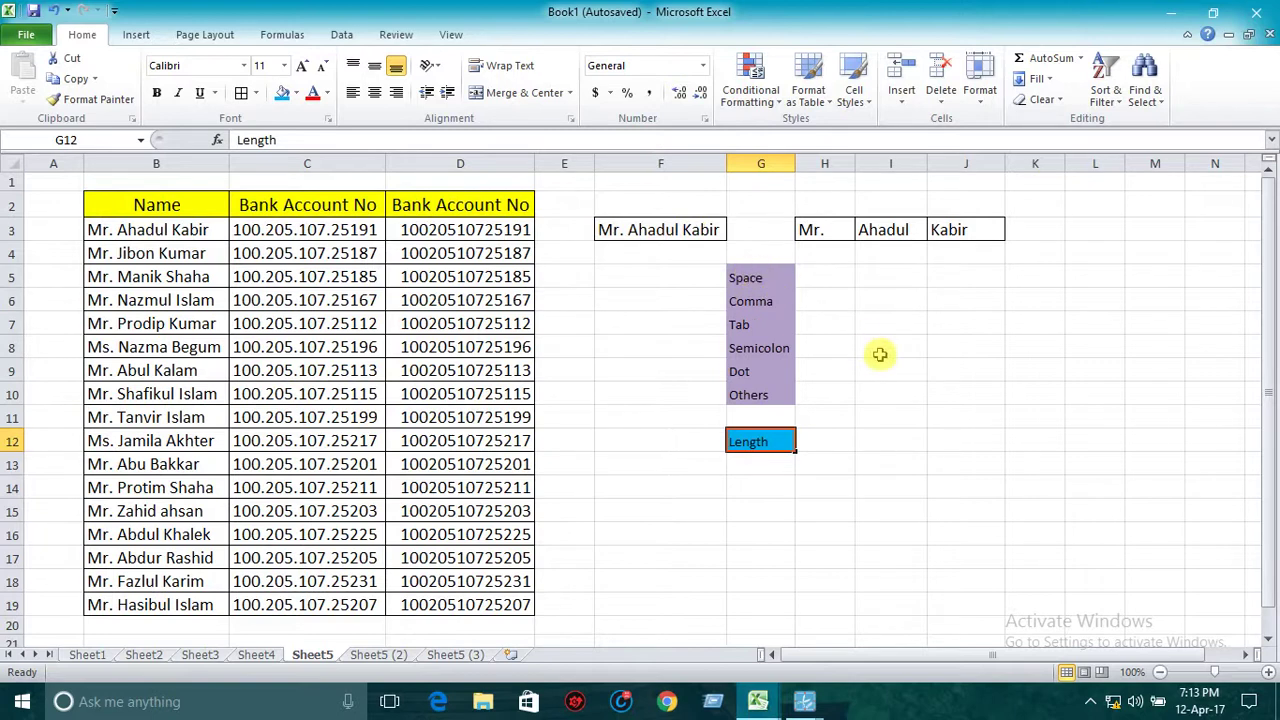
pyautogui.moveTo(766, 277); pyautogui.dragTo(762, 393)
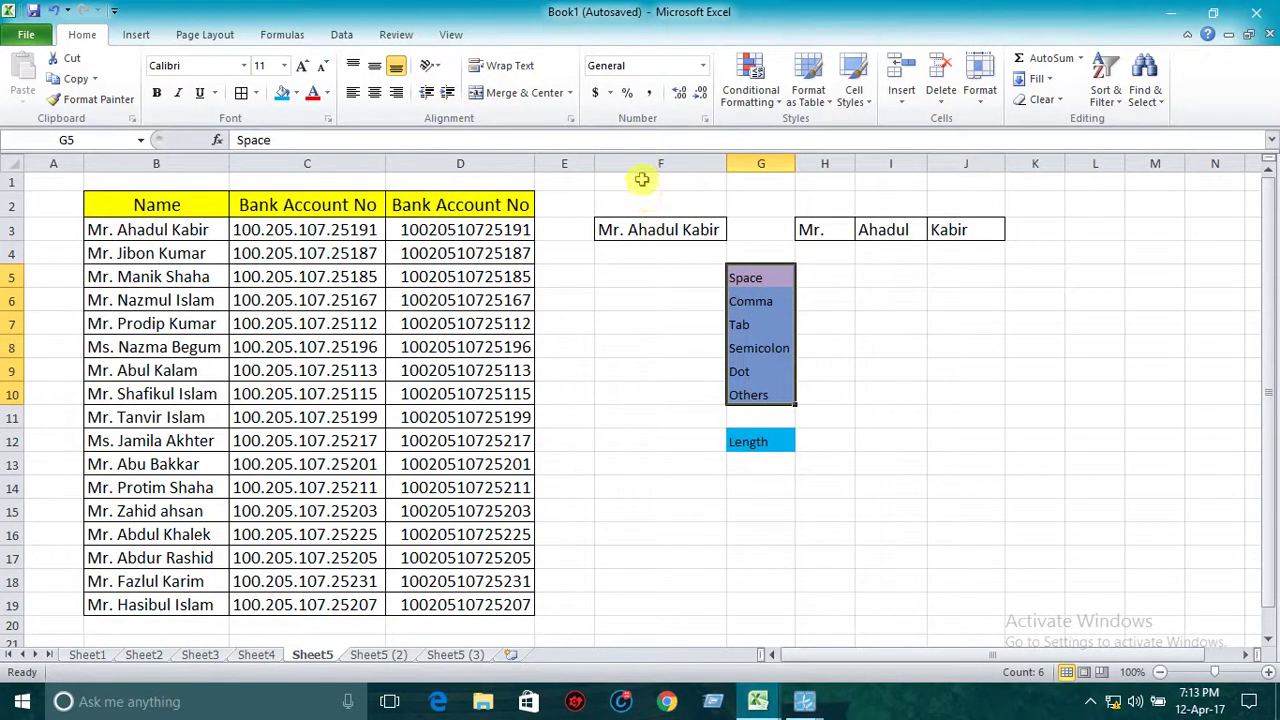
# Delete the demo columns F through J, then select the names in column B.
pyautogui.moveTo(638, 163); pyautogui.dragTo(952, 165)
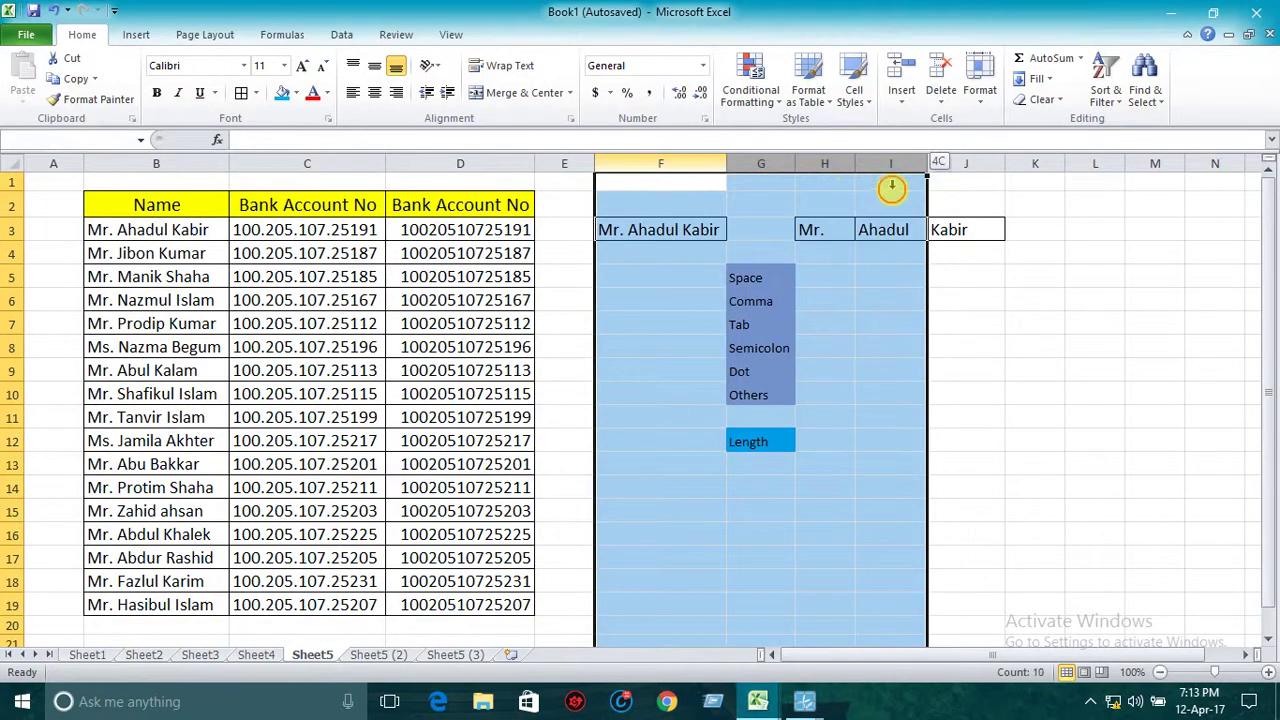
pyautogui.rightClick(952, 165)
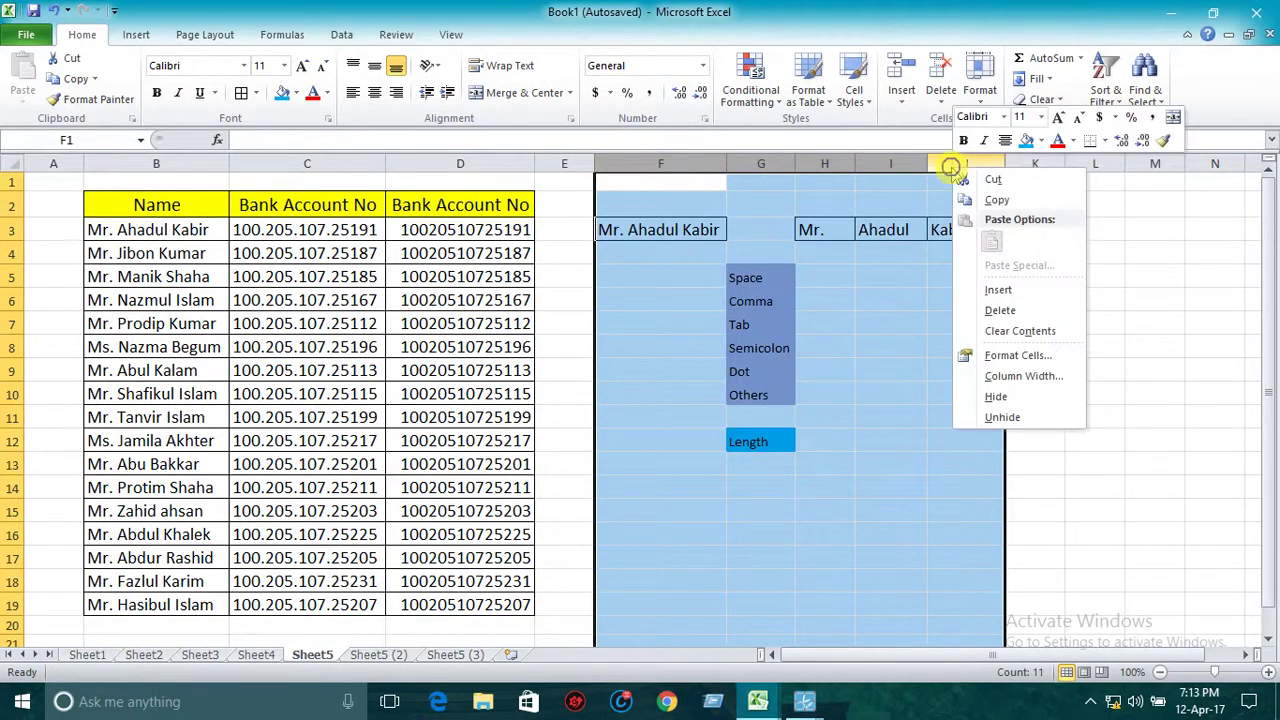
pyautogui.click(1000, 311)
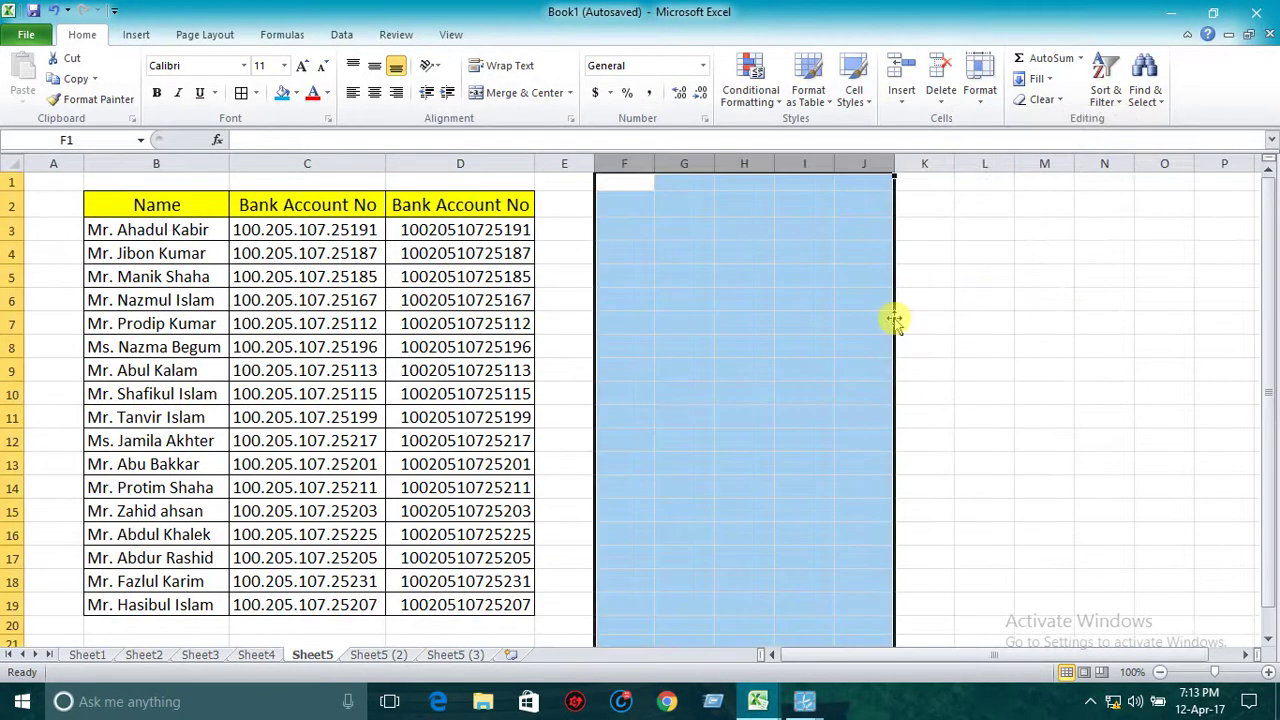
pyautogui.moveTo(174, 230); pyautogui.dragTo(182, 598)
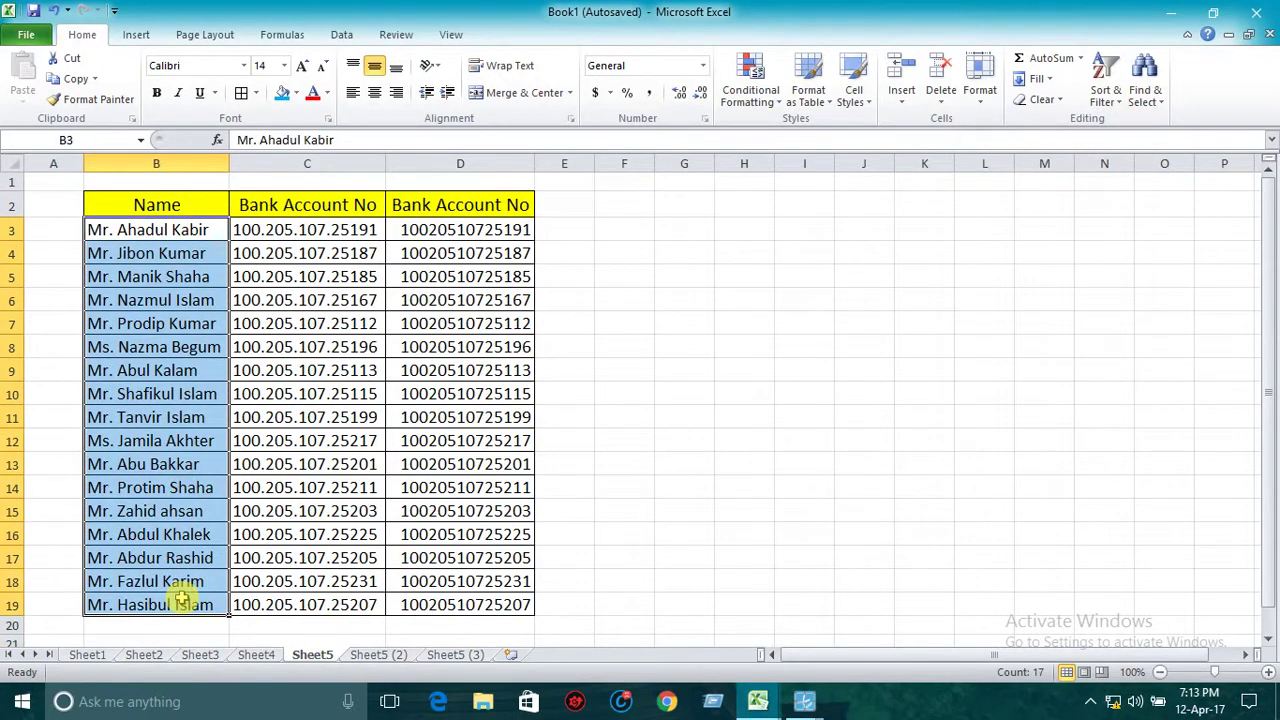
# Insert two blank columns at column C, right after Name.
pyautogui.click(285, 163)
pyautogui.rightClick(286, 166)
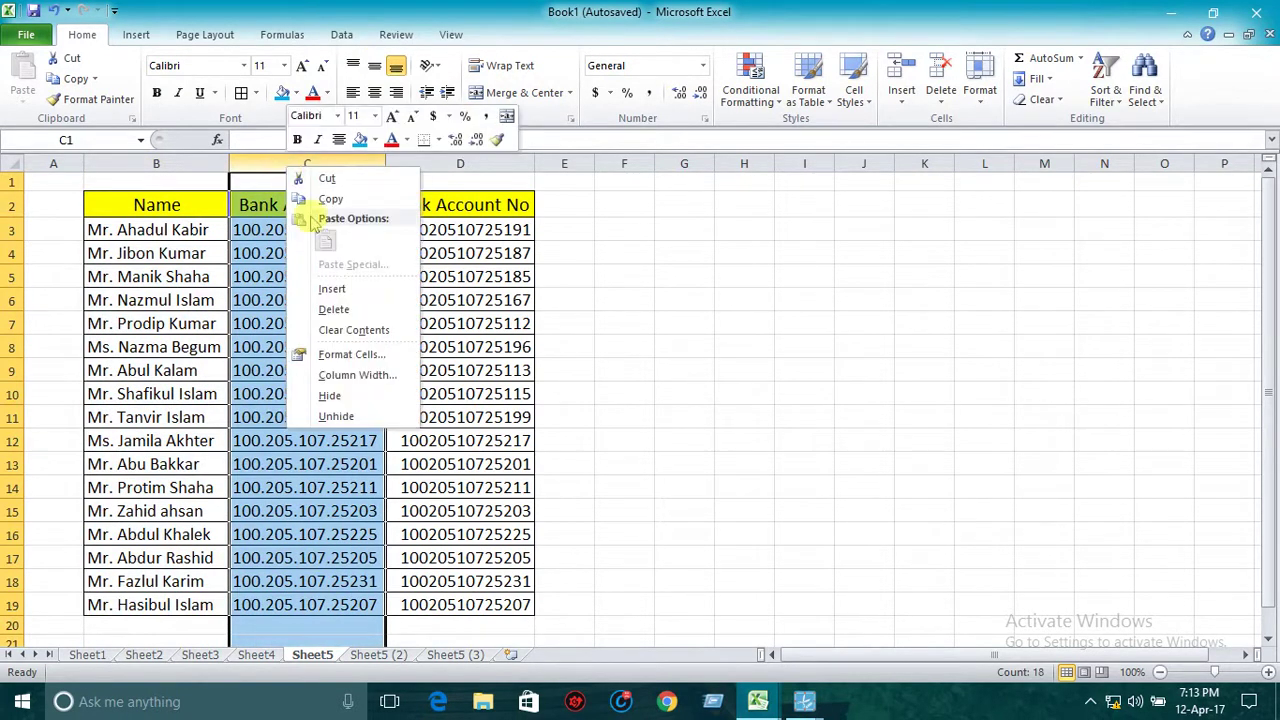
pyautogui.click(350, 290)
pyautogui.rightClick(300, 166)
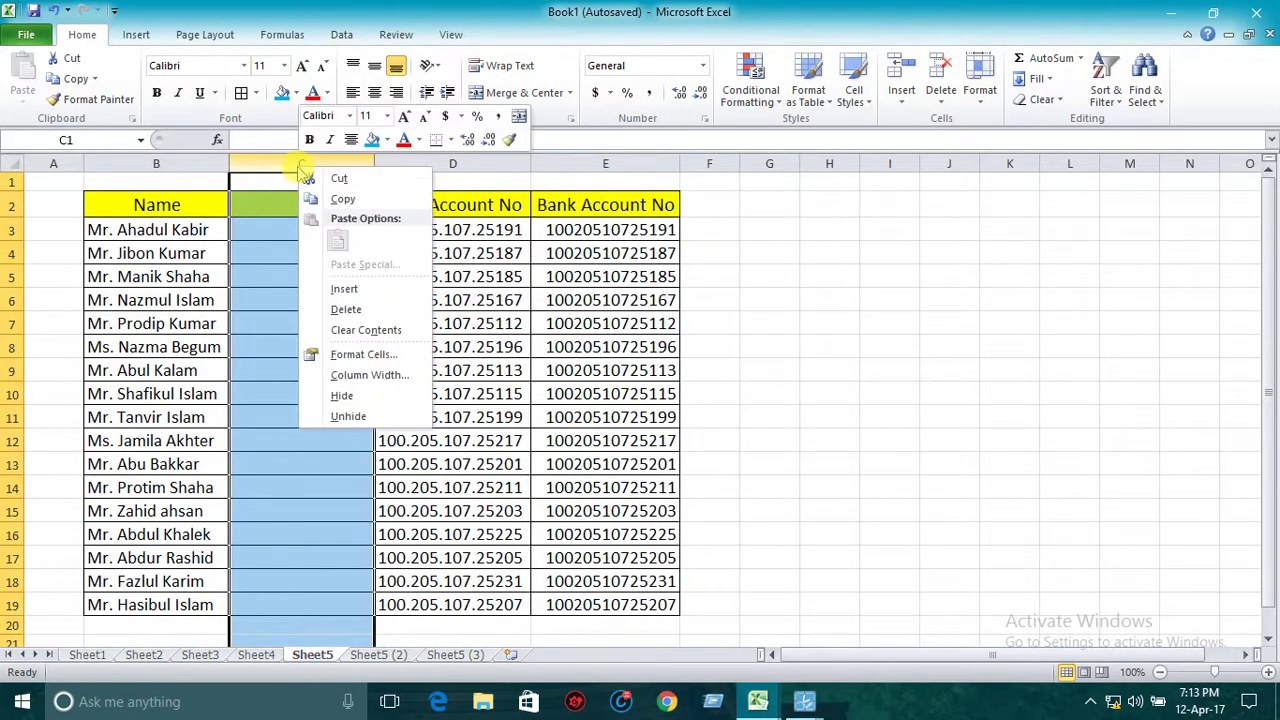
pyautogui.click(347, 290)
# Insert two more blank columns for four in total, then select the names in B3:B19.
pyautogui.moveTo(305, 166); pyautogui.dragTo(405, 168)
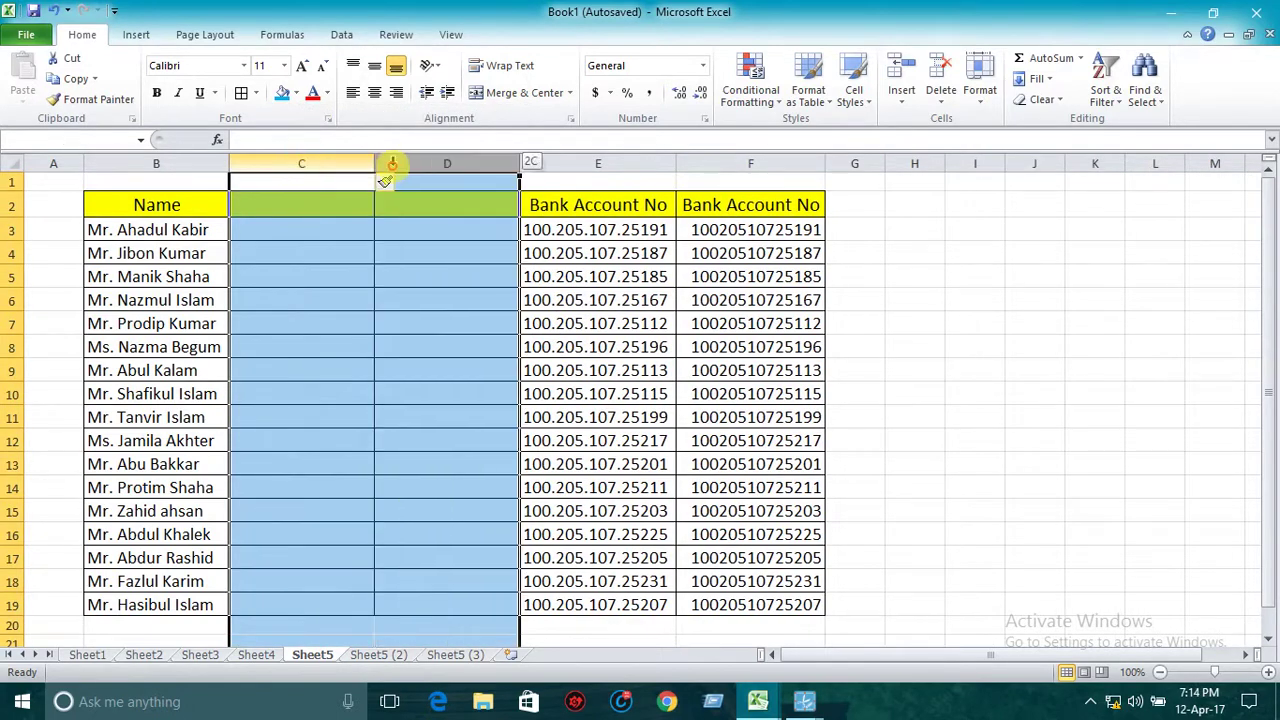
pyautogui.rightClick(410, 172)
pyautogui.click(452, 289)
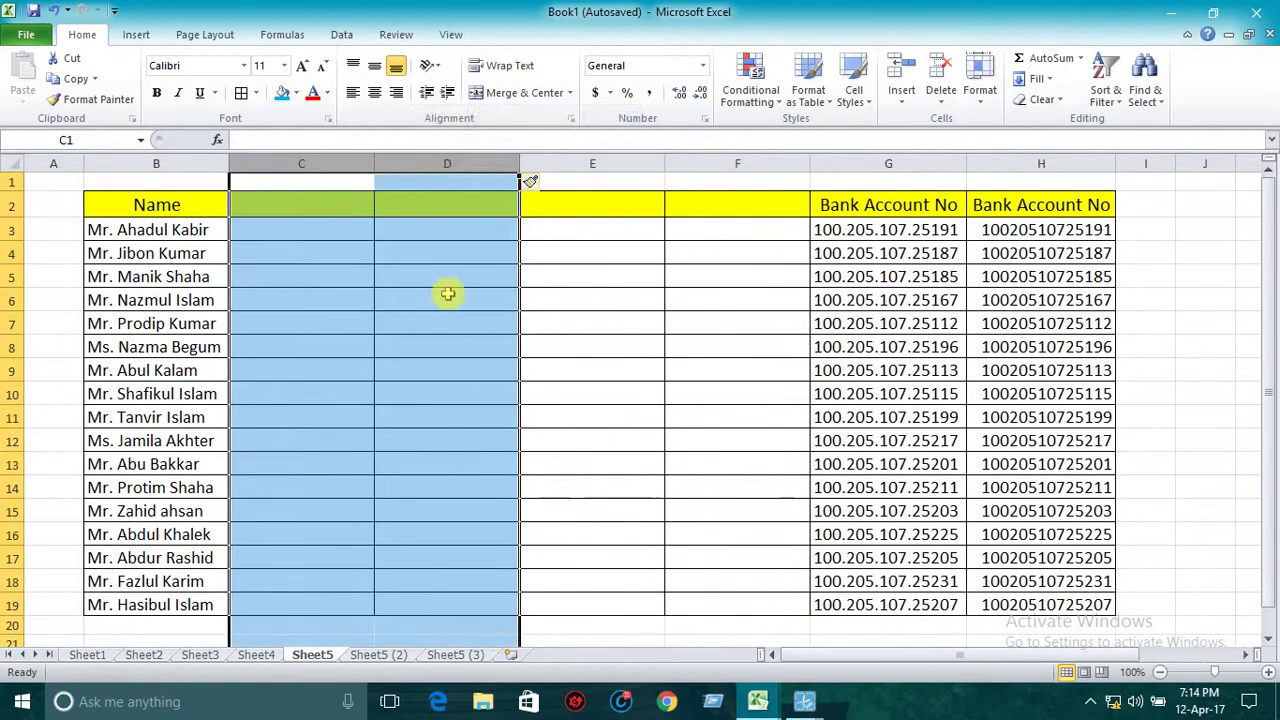
pyautogui.click(549, 319)
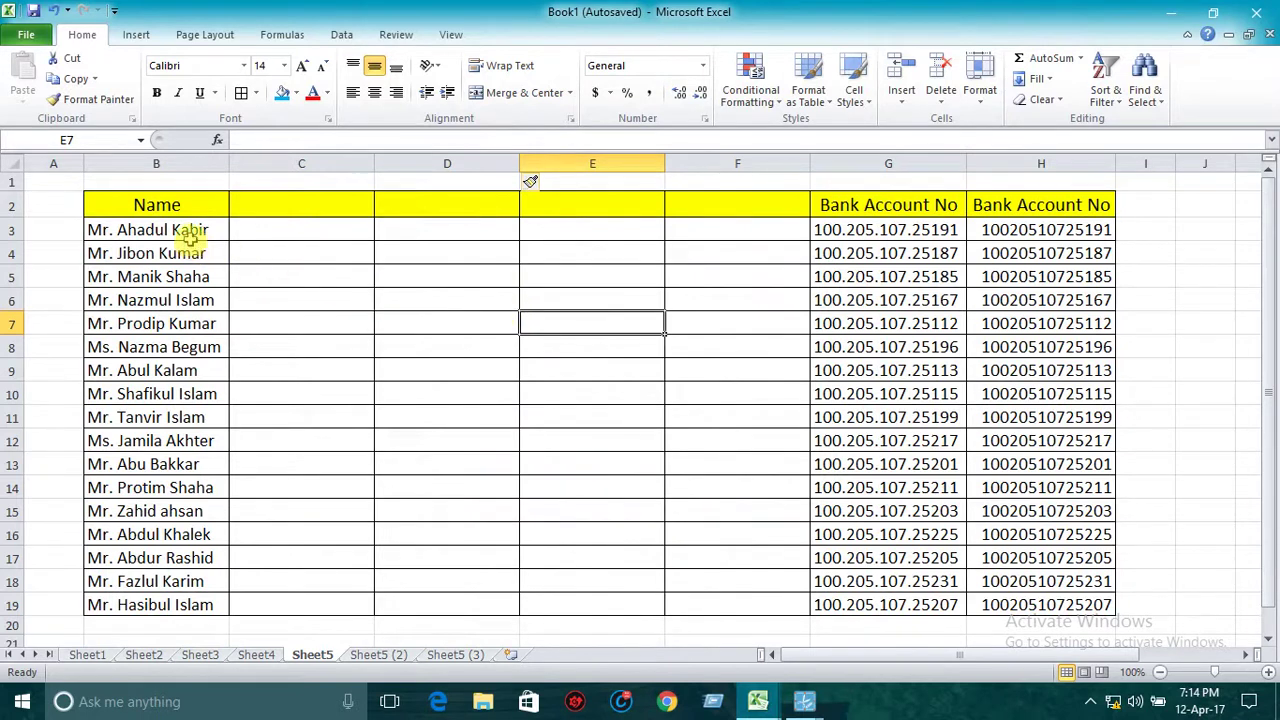
pyautogui.moveTo(190, 234); pyautogui.dragTo(158, 600)
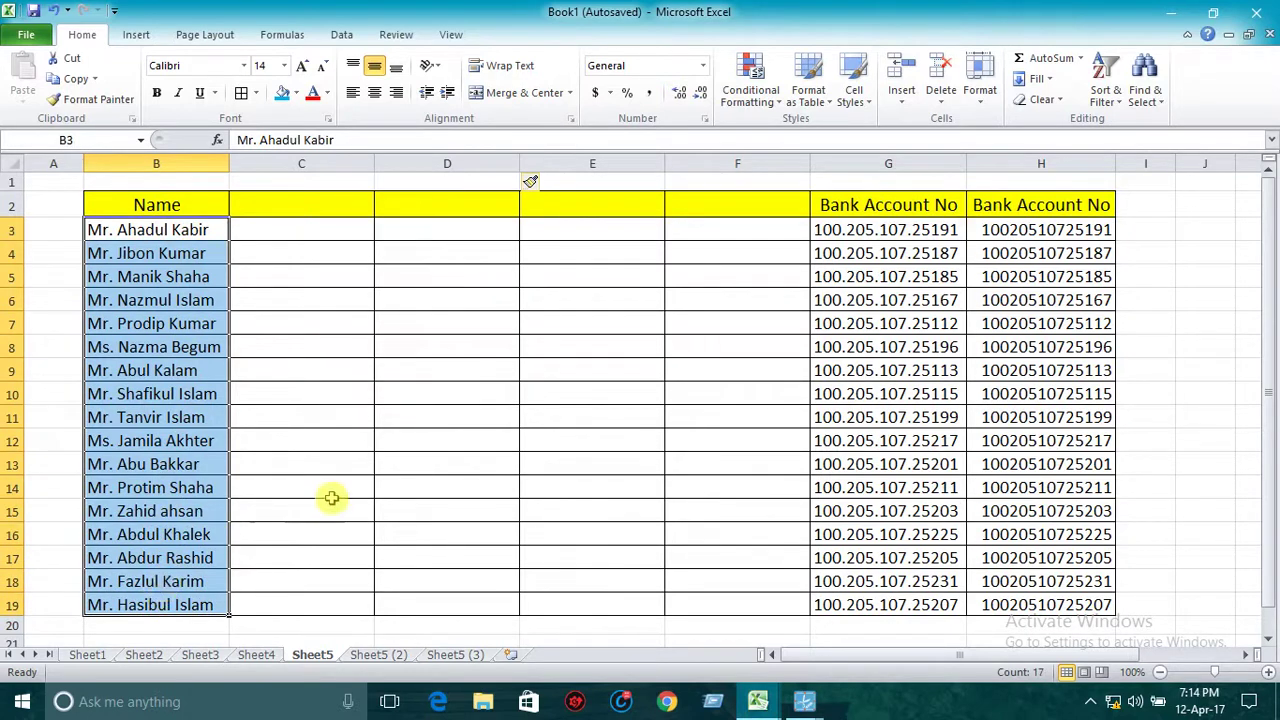
# Start Data > Text to Columns on names B3:B19, keeping Delimited selected.
pyautogui.click(341, 36)
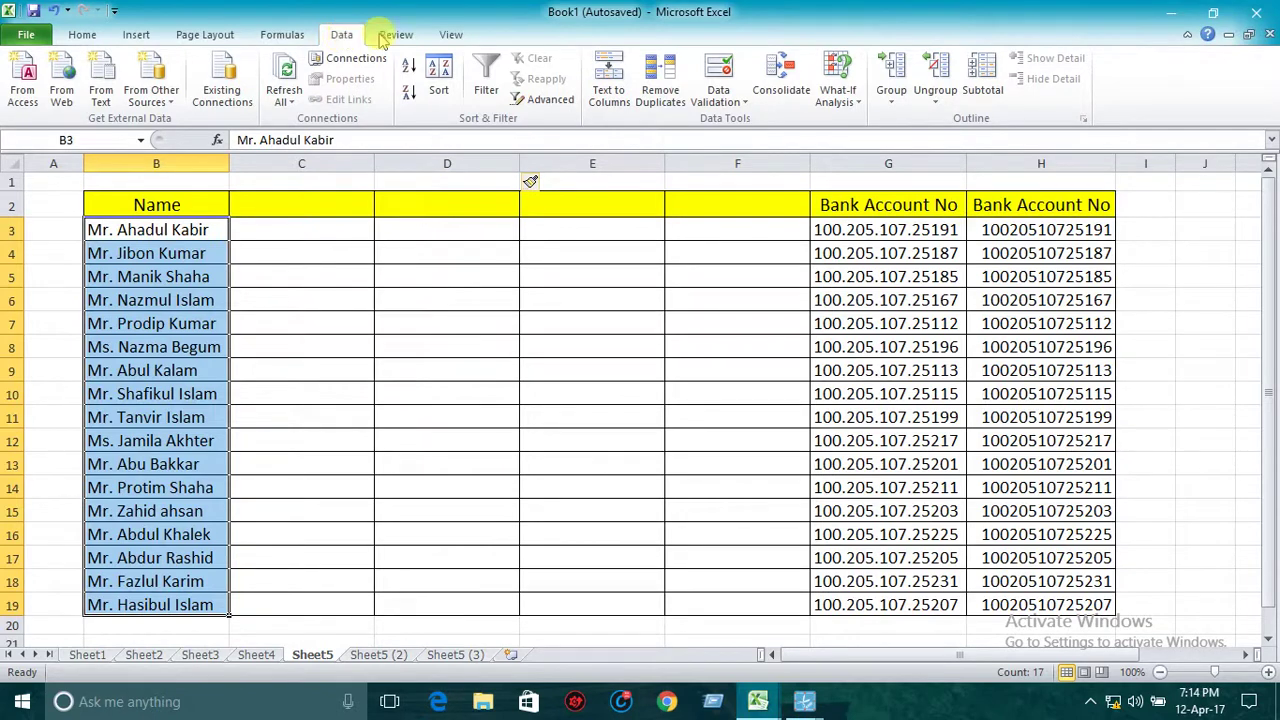
pyautogui.click(608, 85)
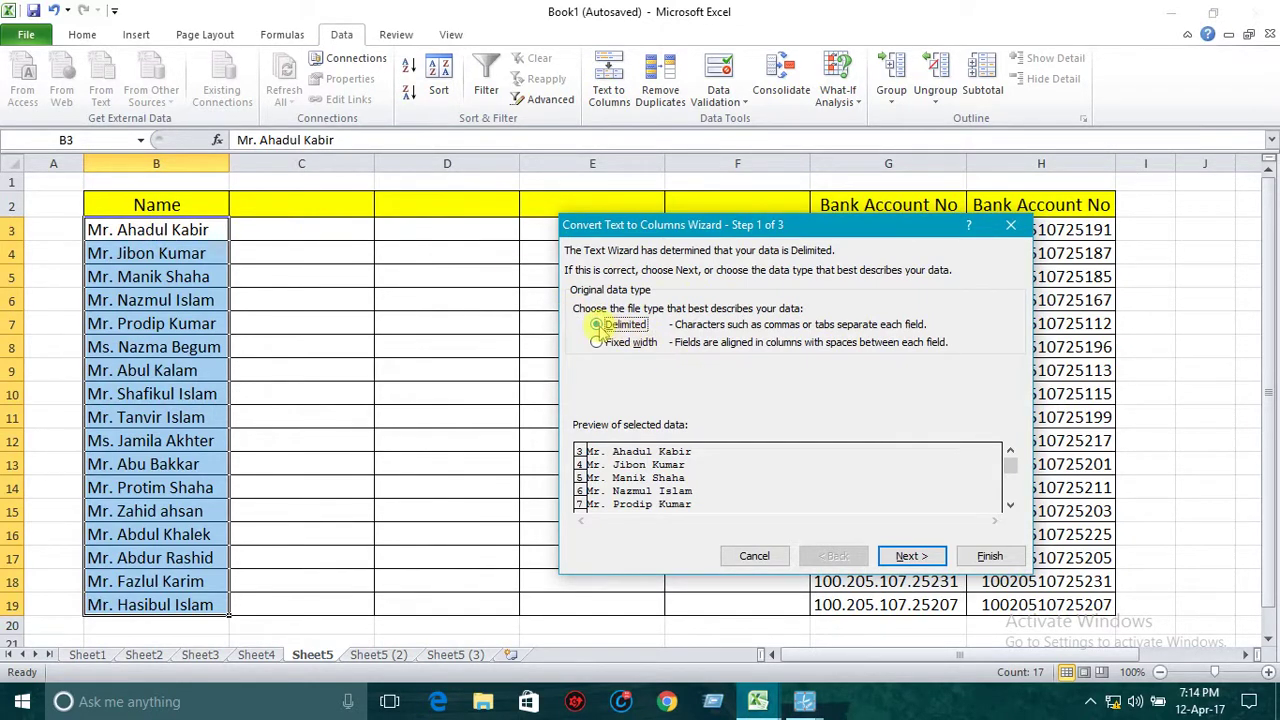
# Choose Space as the delimiter, treating consecutive spaces as one, and continue to Step 3.
pyautogui.click(909, 556)
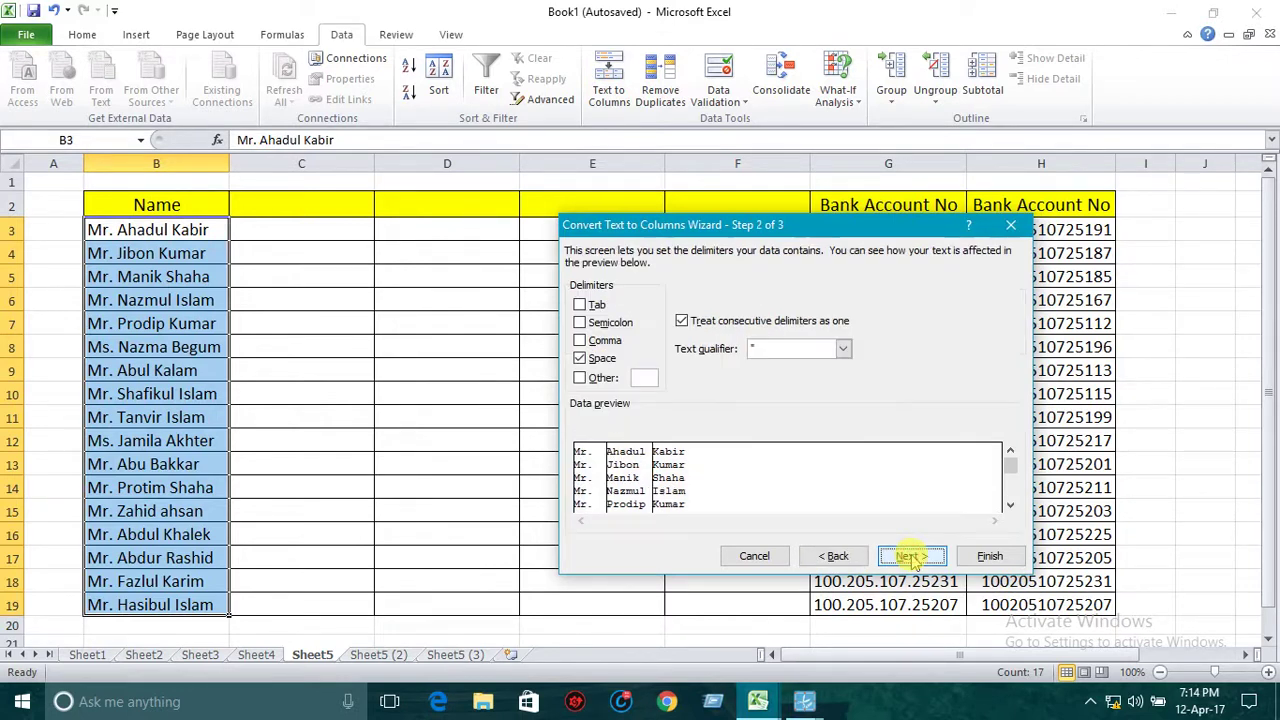
pyautogui.click(581, 359)
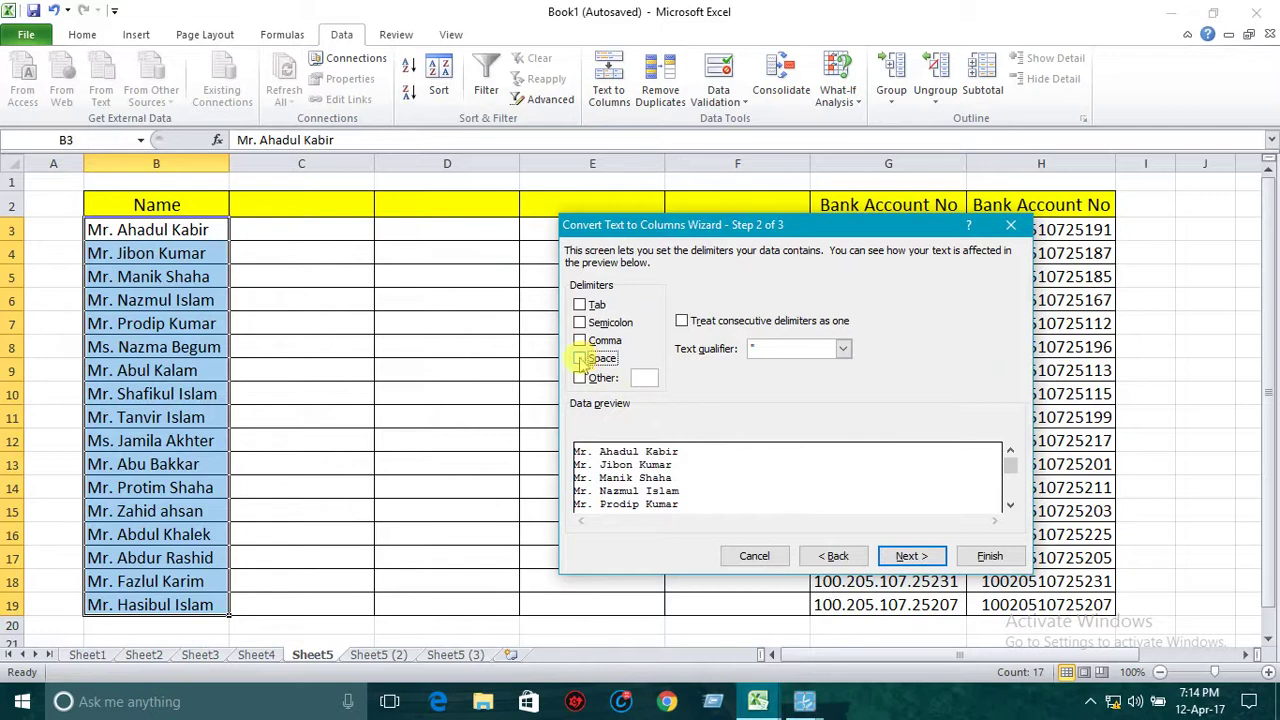
pyautogui.click(581, 359)
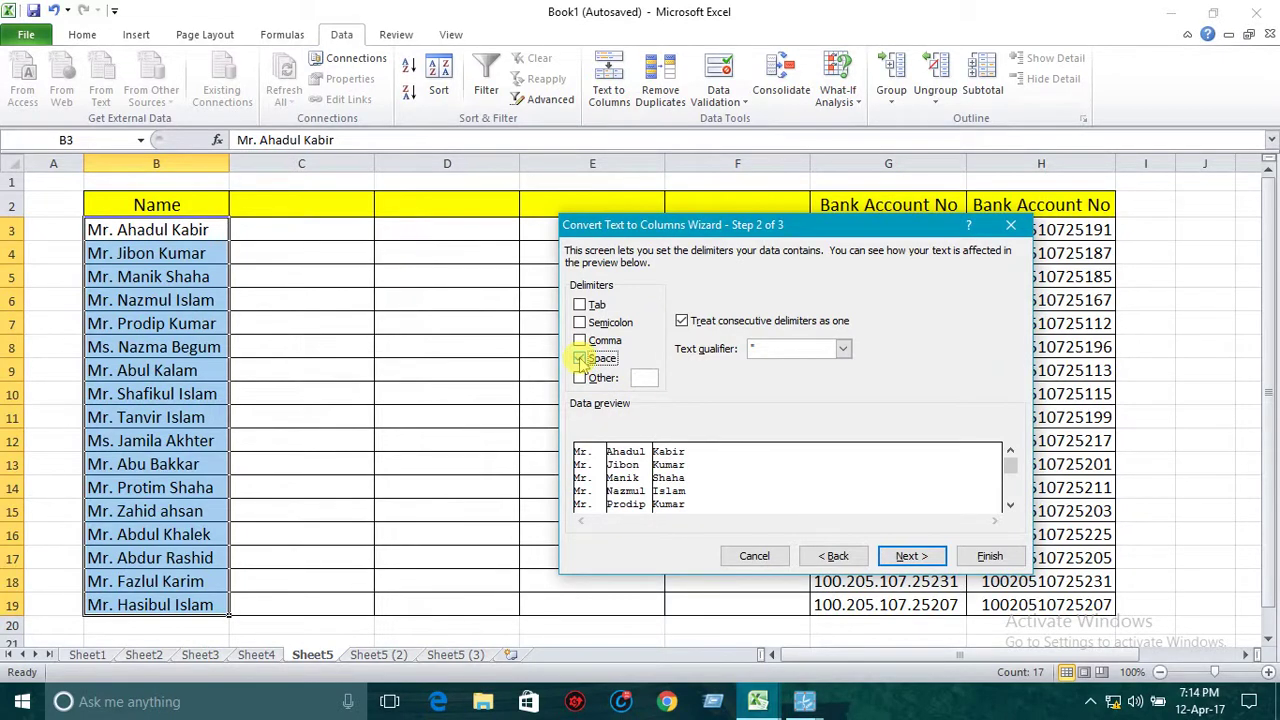
pyautogui.click(580, 359)
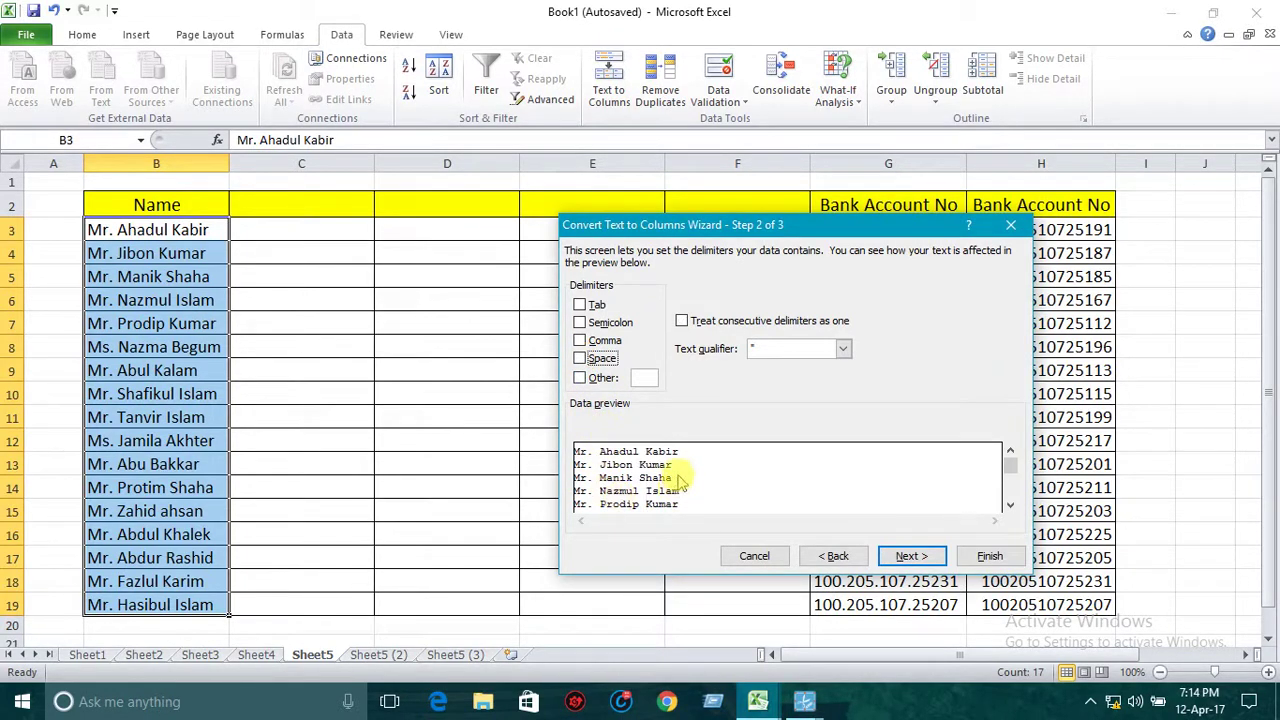
pyautogui.click(581, 359)
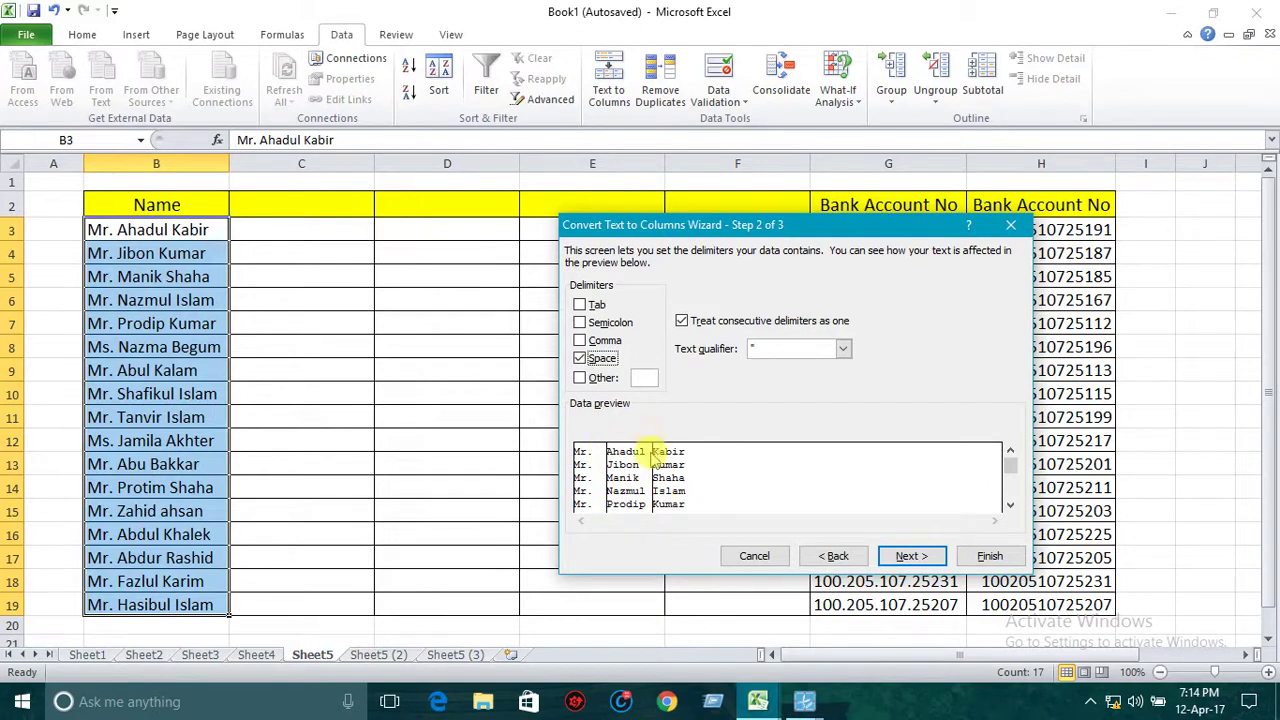
pyautogui.click(908, 560)
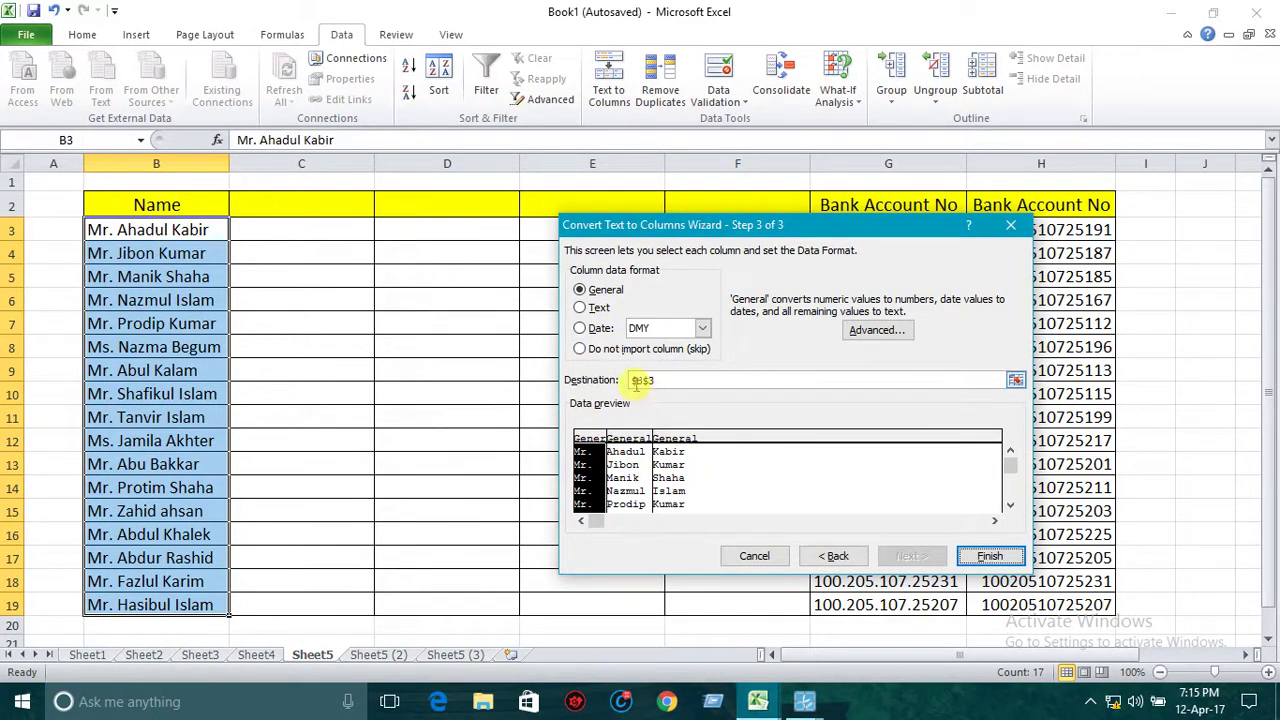
# Set the destination to $C$3, finish, and confirm replacing the existing cell contents.
pyautogui.click(640, 381)
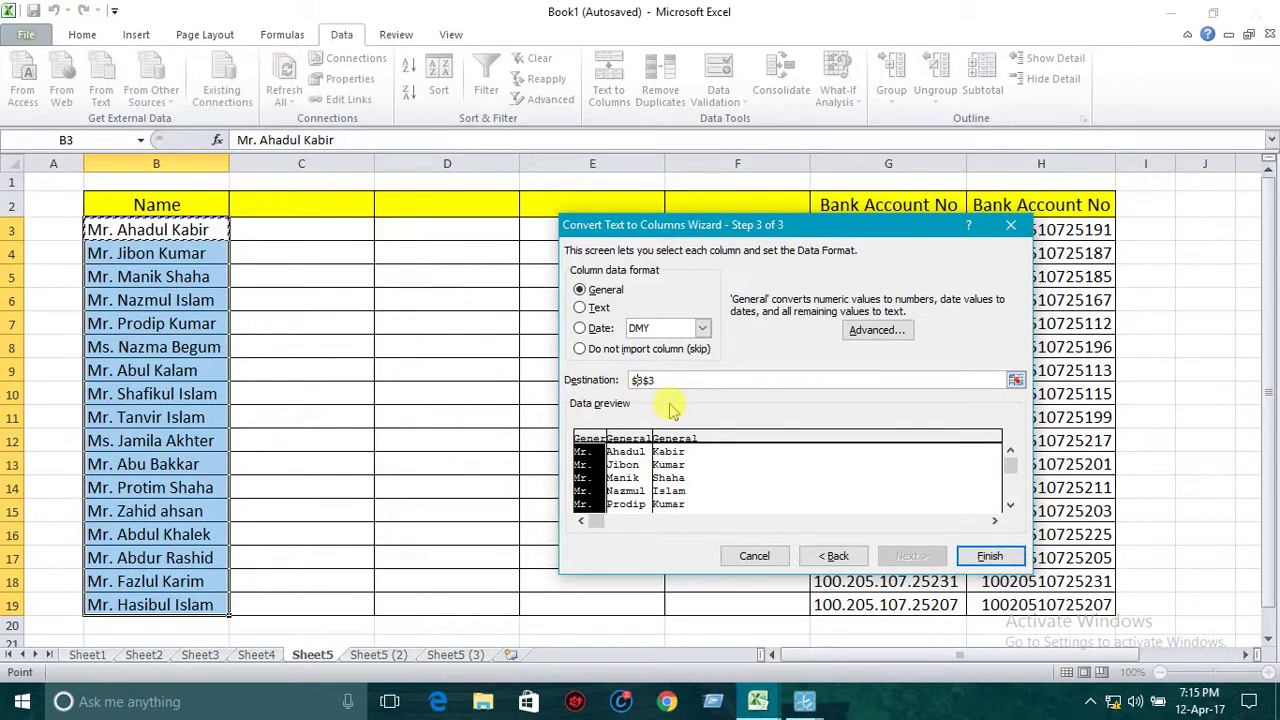
pyautogui.press('BackSpace')
pyautogui.write('c')
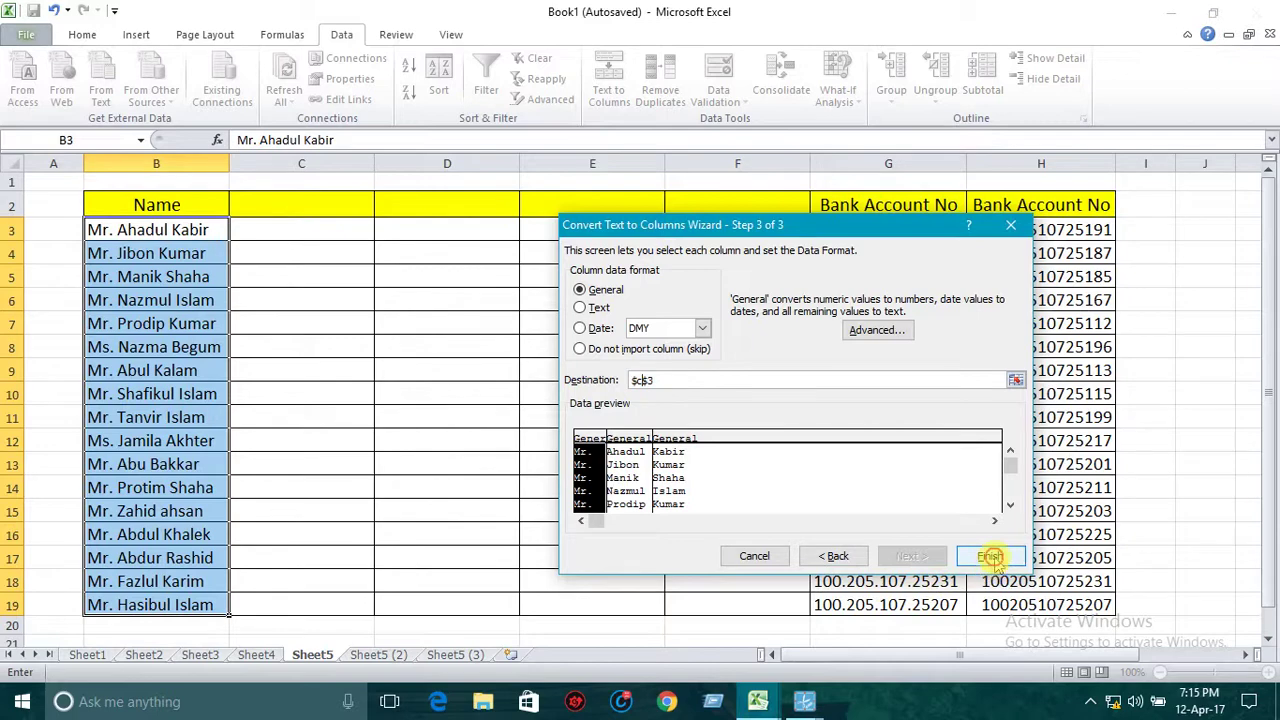
pyautogui.click(990, 557)
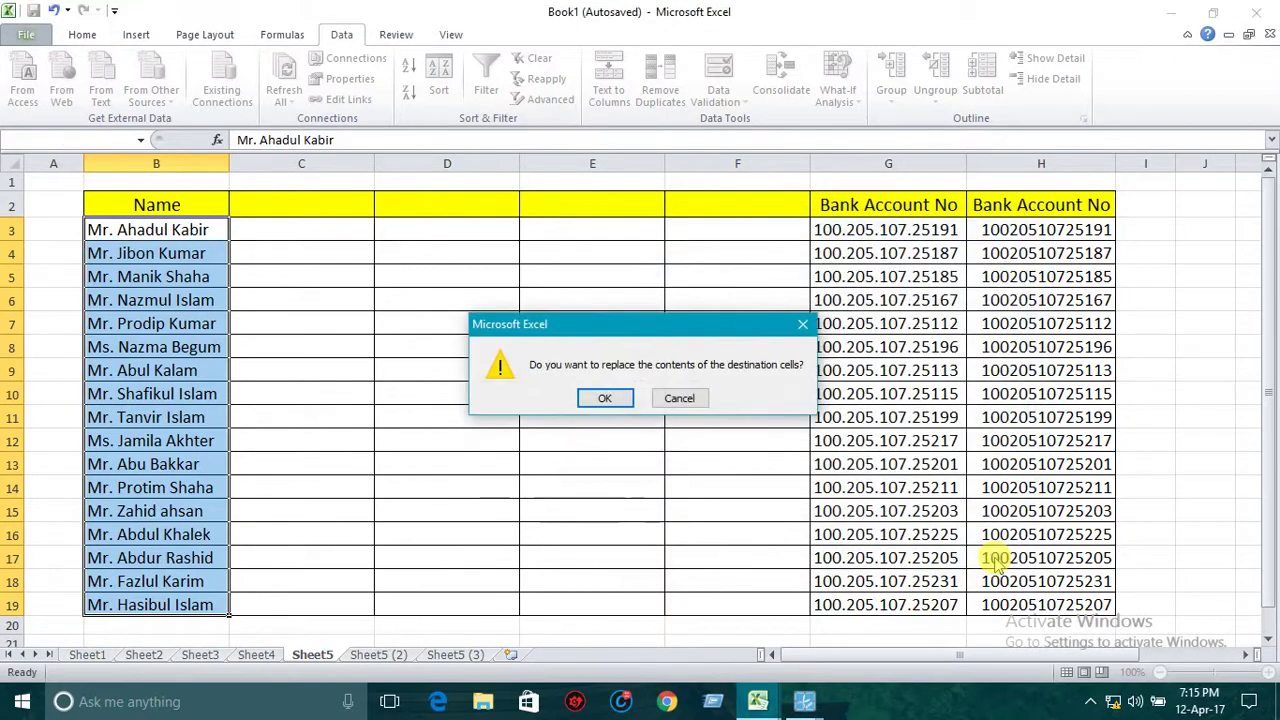
pyautogui.click(618, 400)
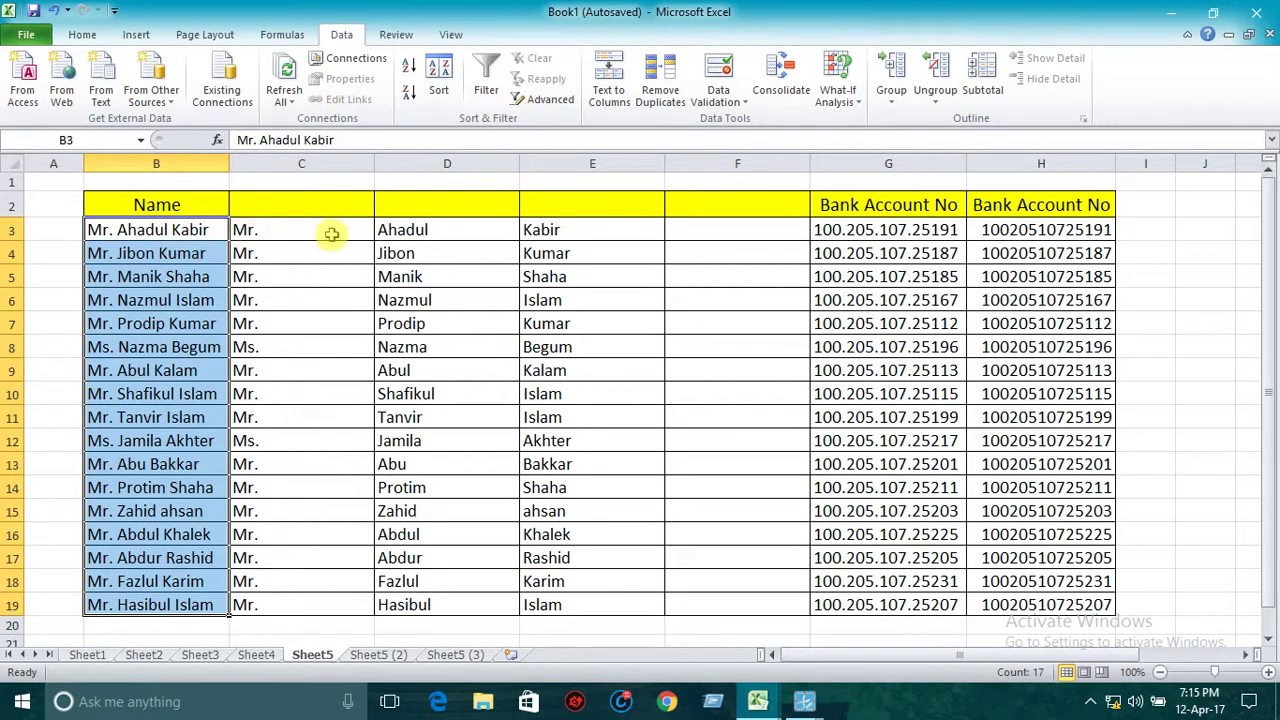
# AutoFit columns C through E to the width of the title, first and last names.
pyautogui.moveTo(280, 165)
pyautogui.mouseDown()
pyautogui.moveTo(660, 170)
pyautogui.moveTo(505, 170)
pyautogui.mouseUp()
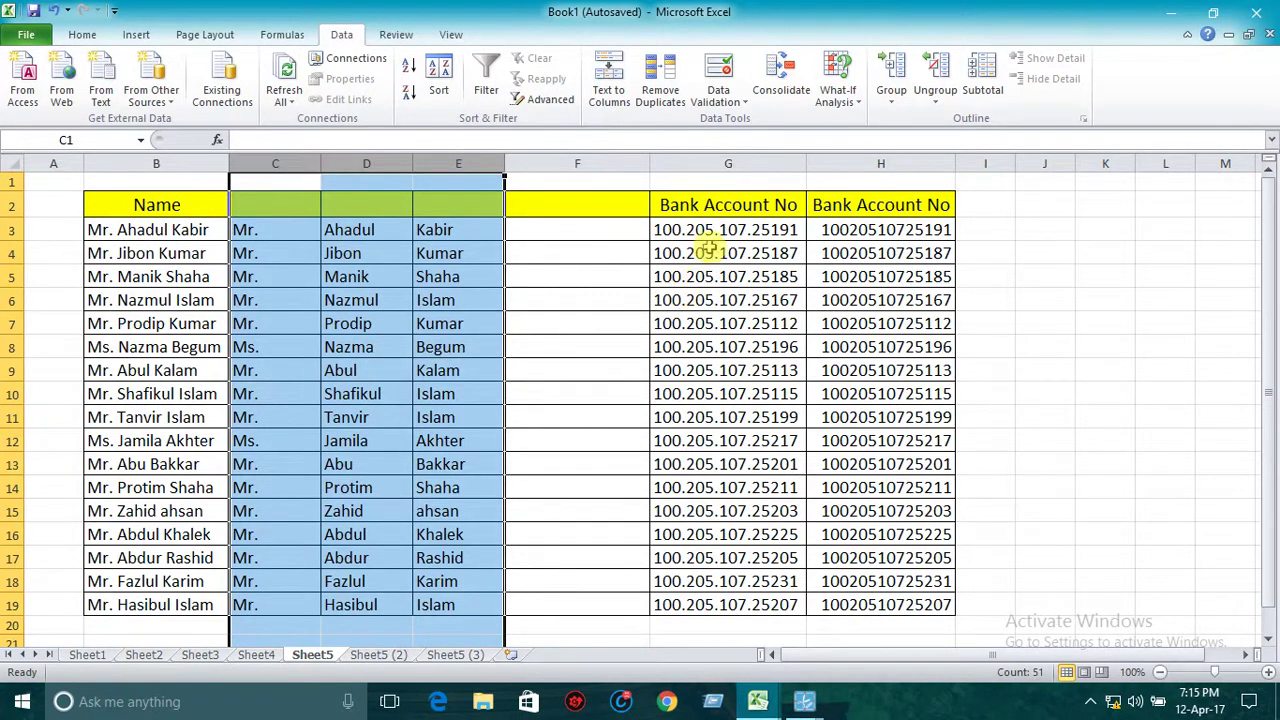
# Switch to sheet Sheet5 (2) and insert a first blank column before column D.
pyautogui.moveTo(717, 229); pyautogui.dragTo(716, 604)
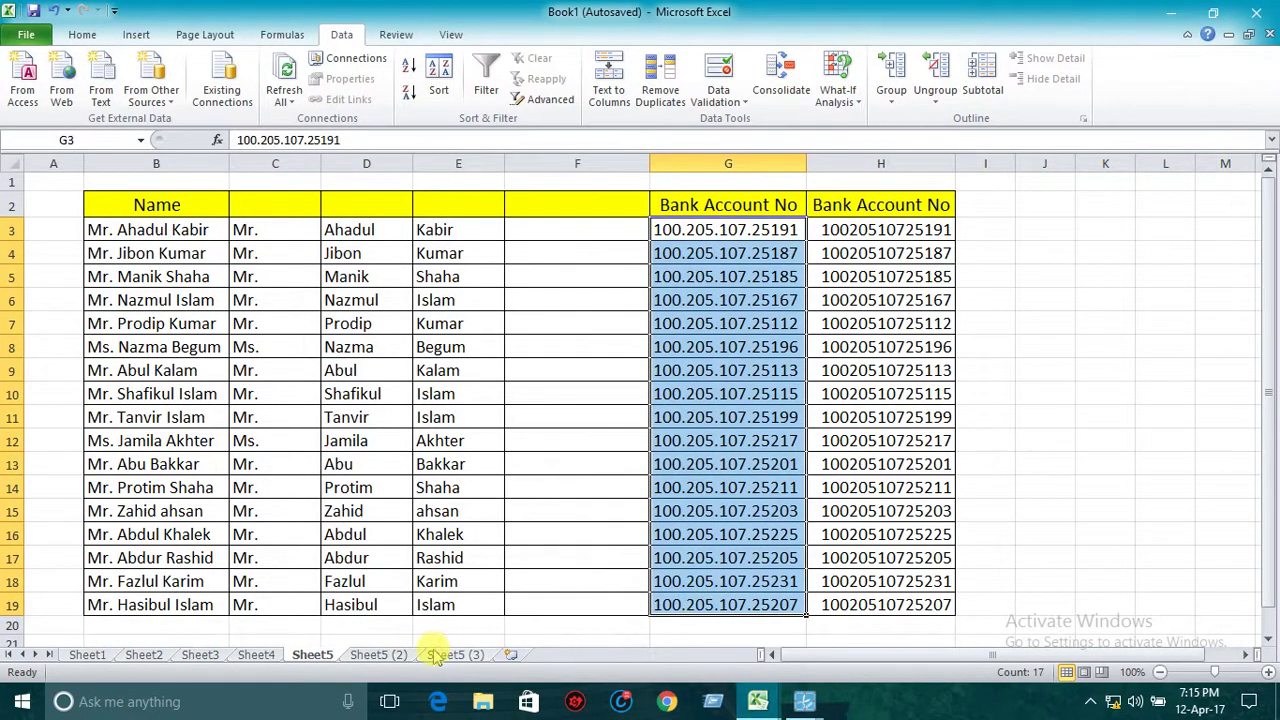
pyautogui.click(393, 656)
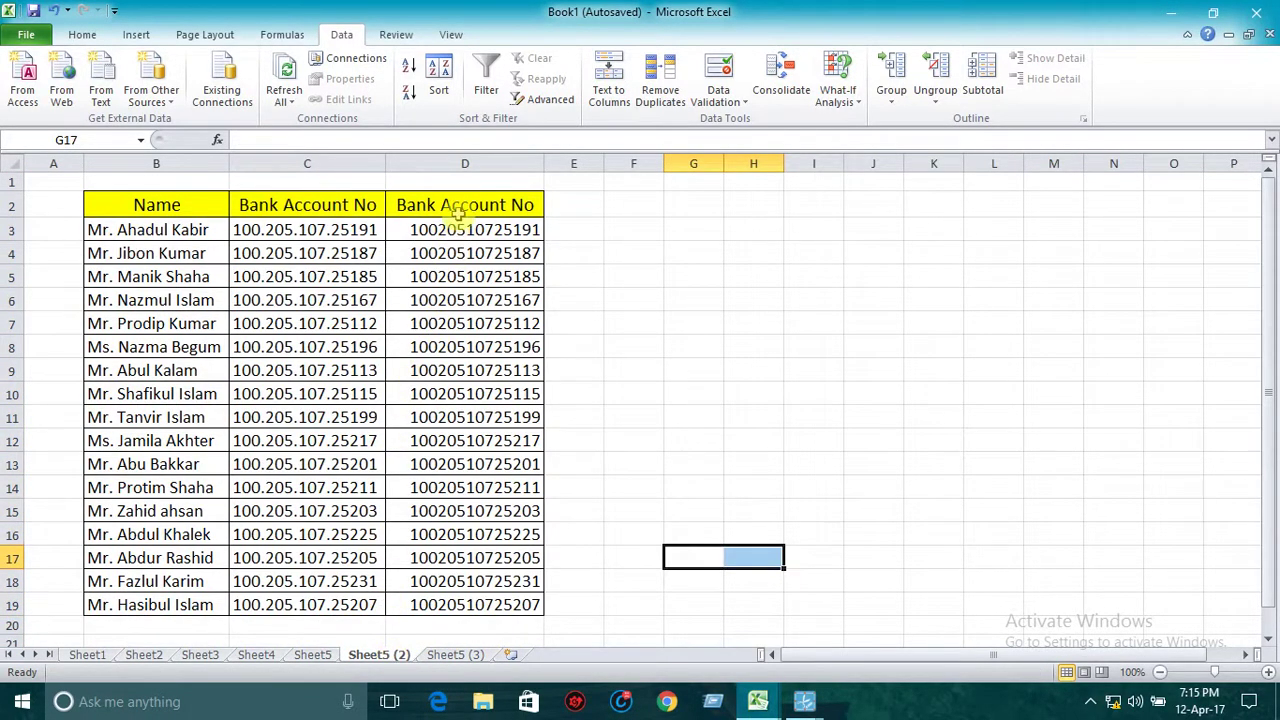
pyautogui.click(466, 163)
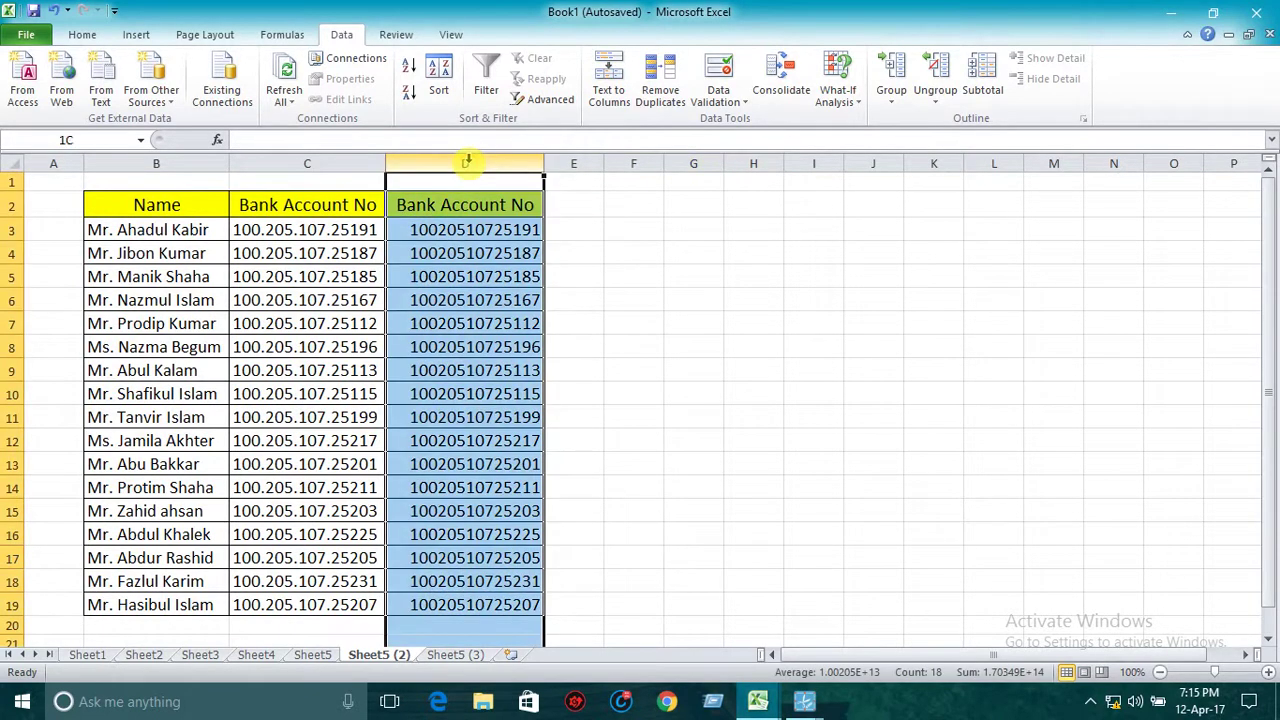
pyautogui.rightClick(466, 163)
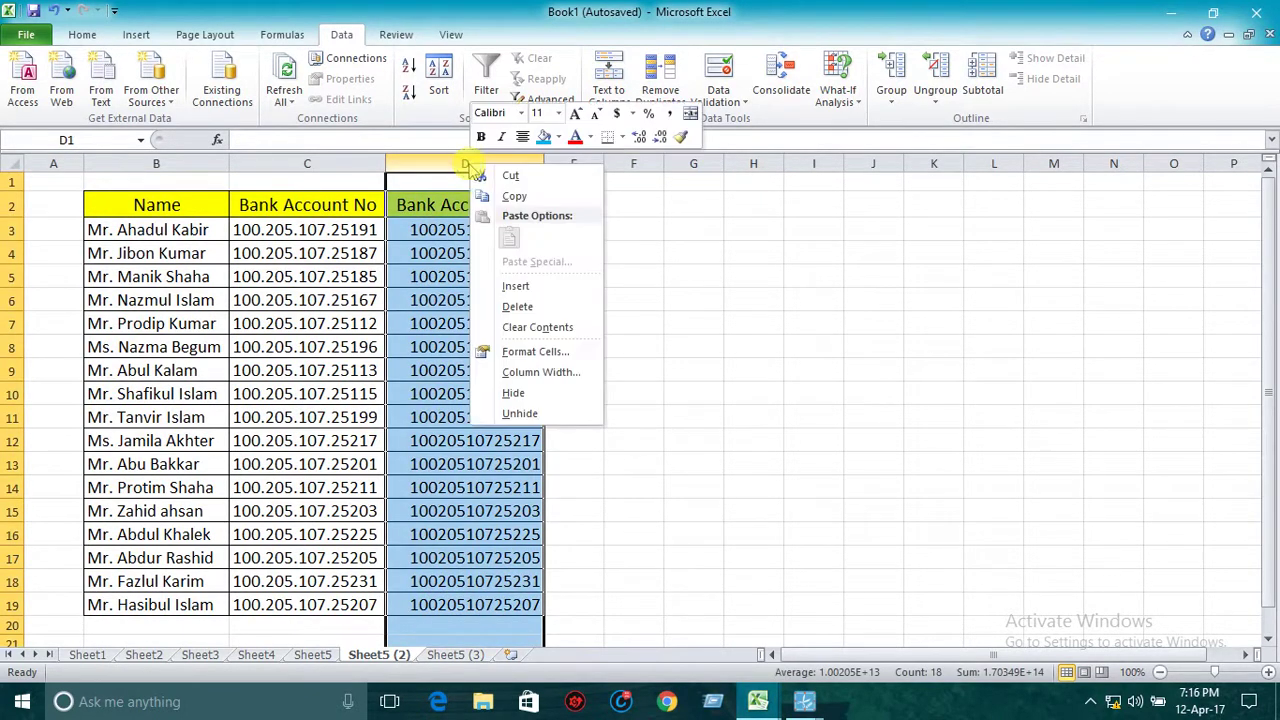
pyautogui.click(512, 286)
# Insert three more blank columns before column D, making four, then select C3.
pyautogui.rightClick(466, 163)
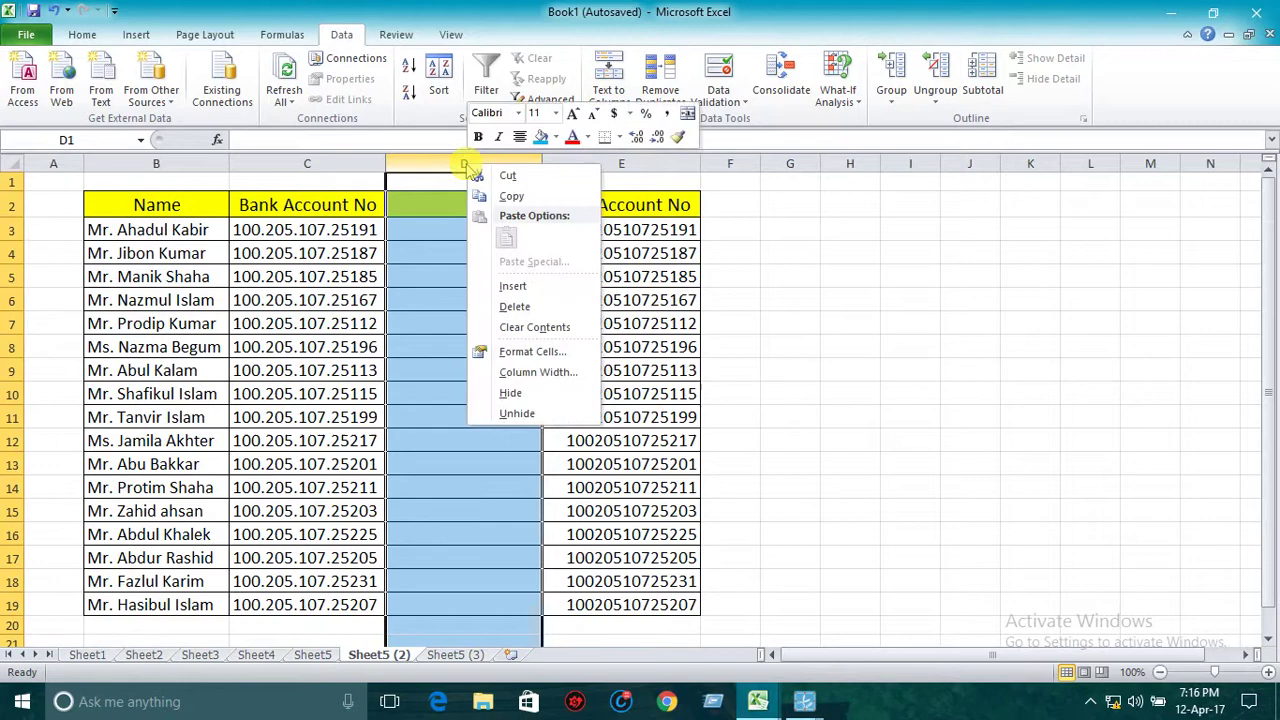
pyautogui.click(510, 280)
pyautogui.rightClick(466, 163)
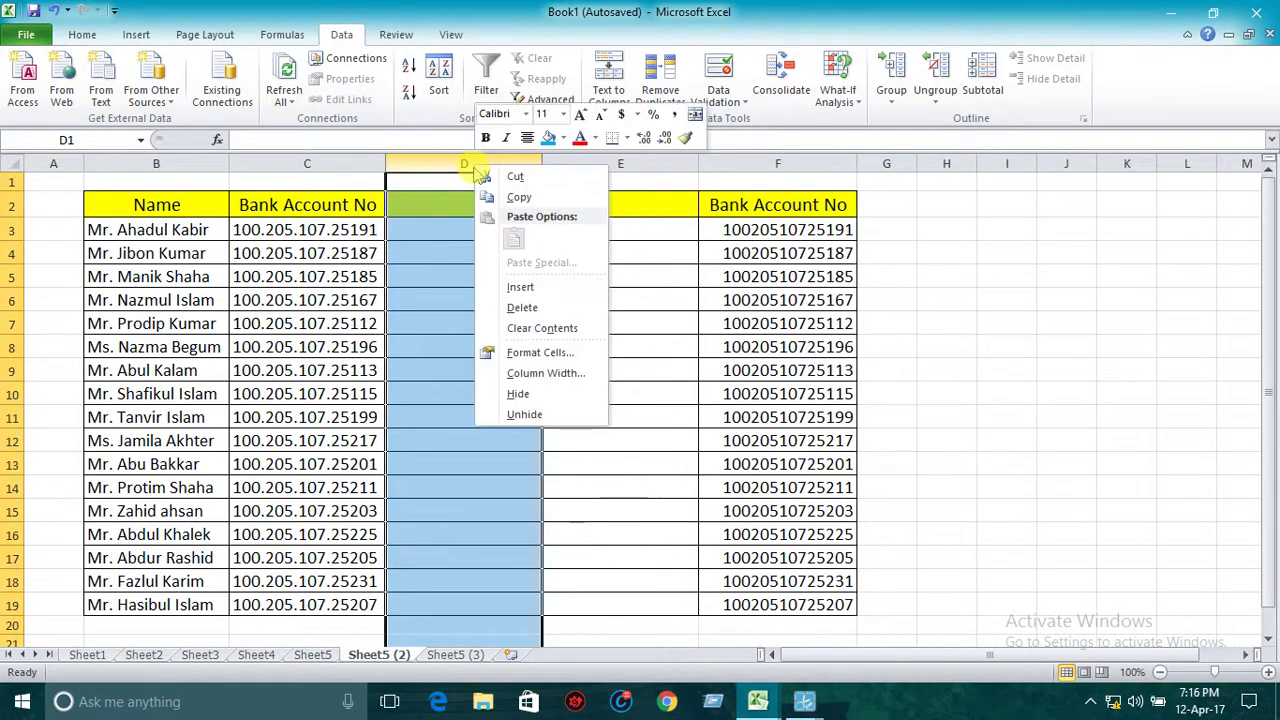
pyautogui.click(516, 288)
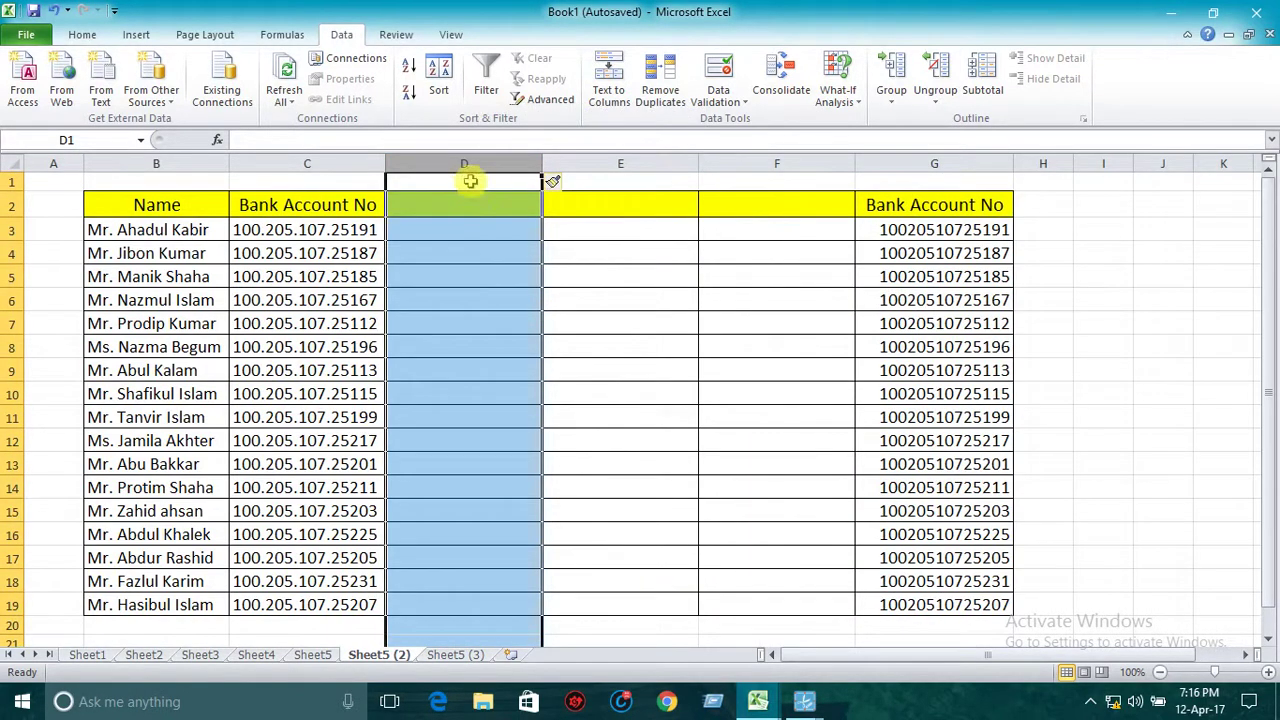
pyautogui.rightClick(464, 162)
pyautogui.click(518, 284)
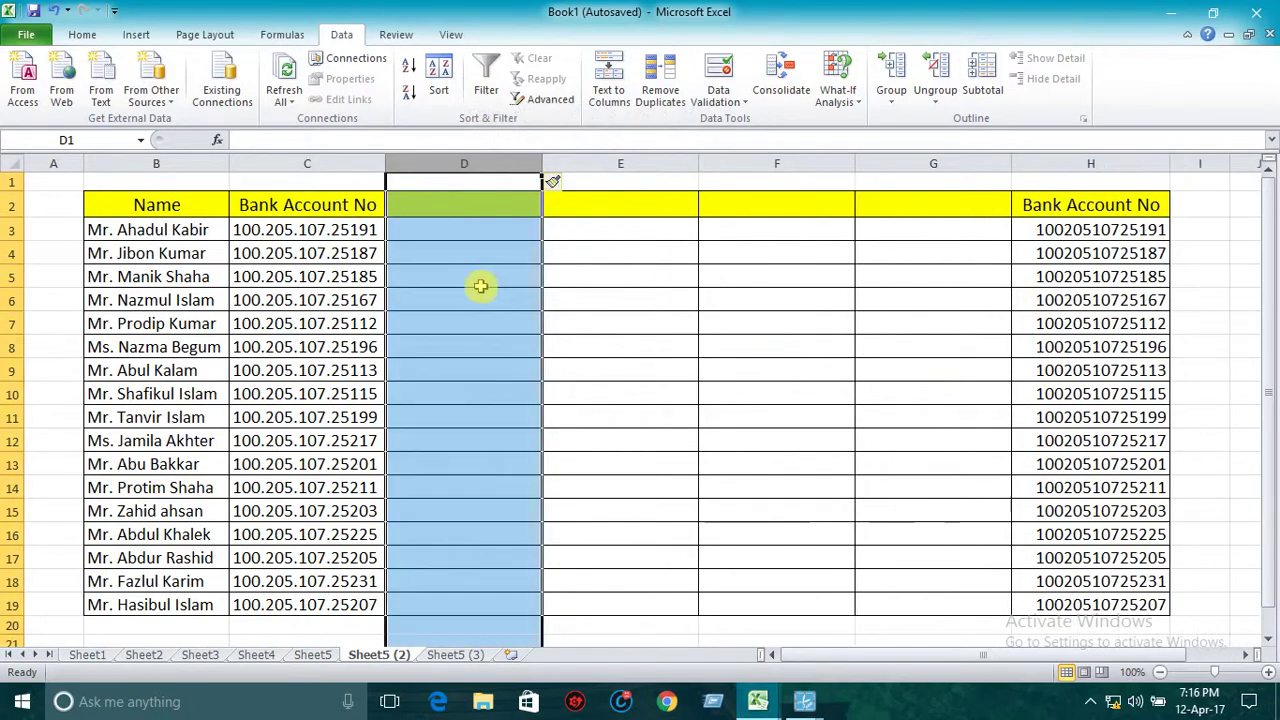
pyautogui.click(355, 236)
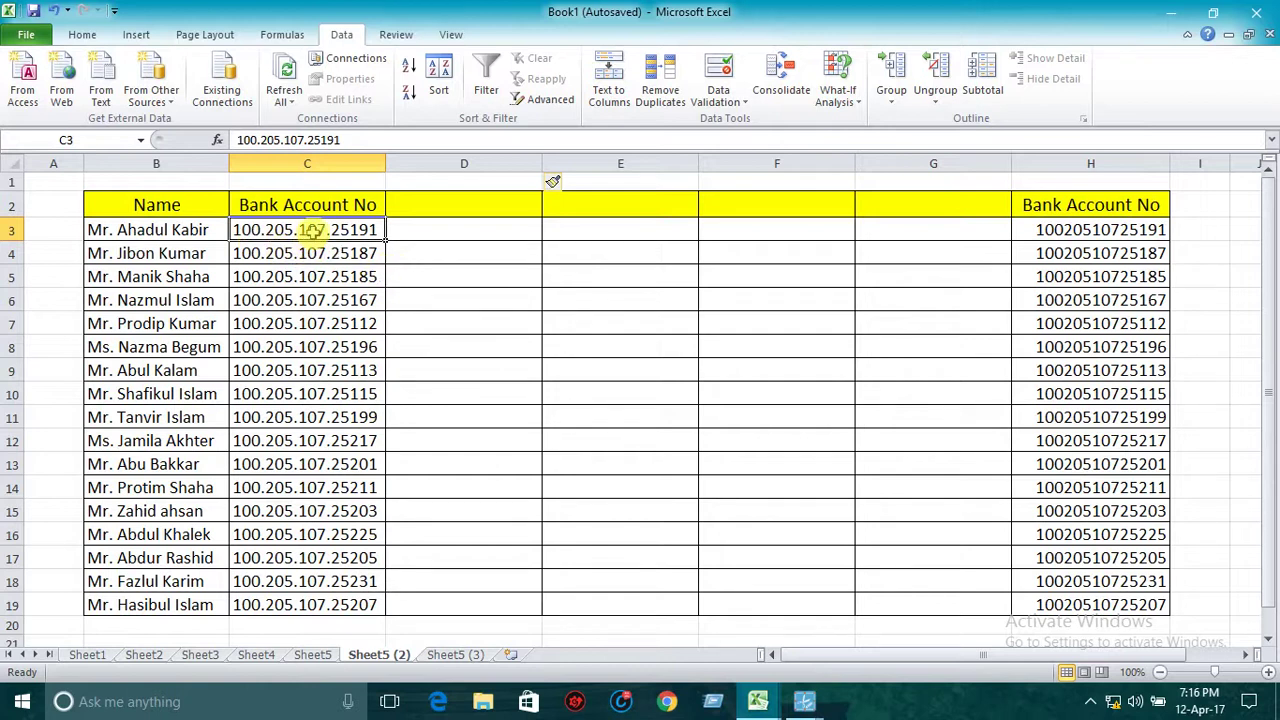
# Split account numbers C3:C19 delimited by '.' with Space unticked, General format, and finish.
pyautogui.moveTo(312, 230); pyautogui.dragTo(305, 598)
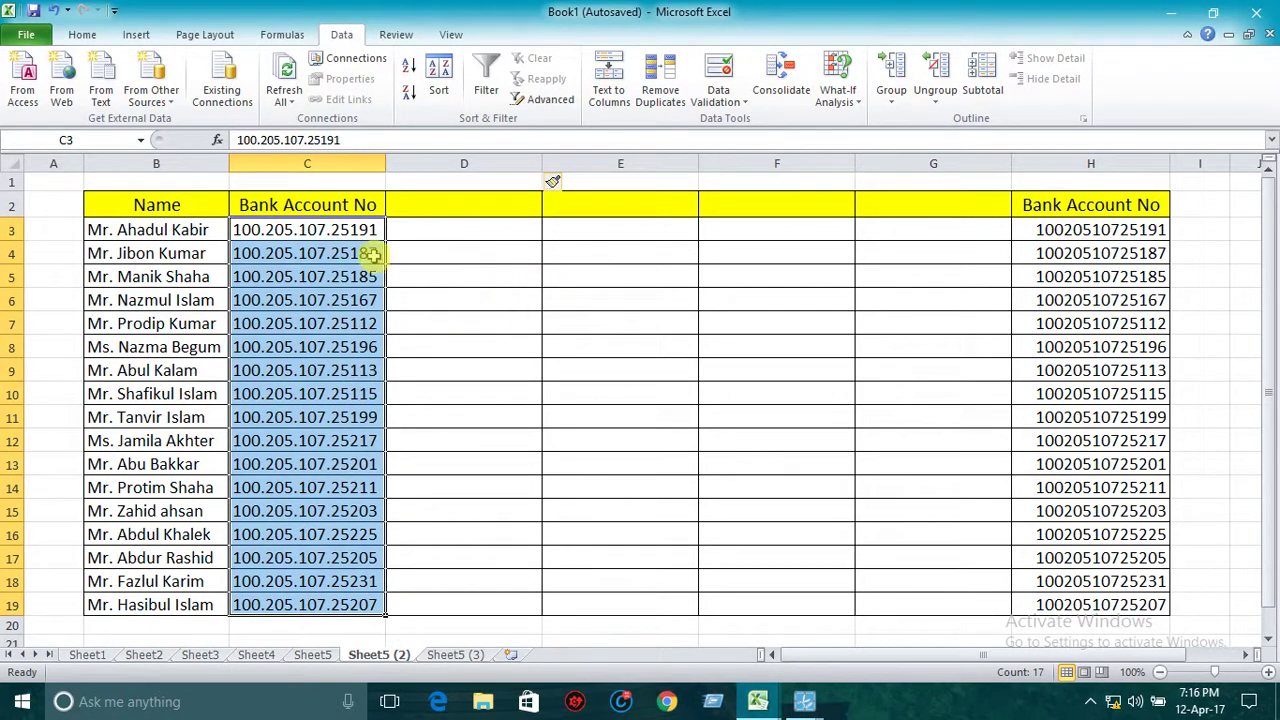
pyautogui.click(615, 92)
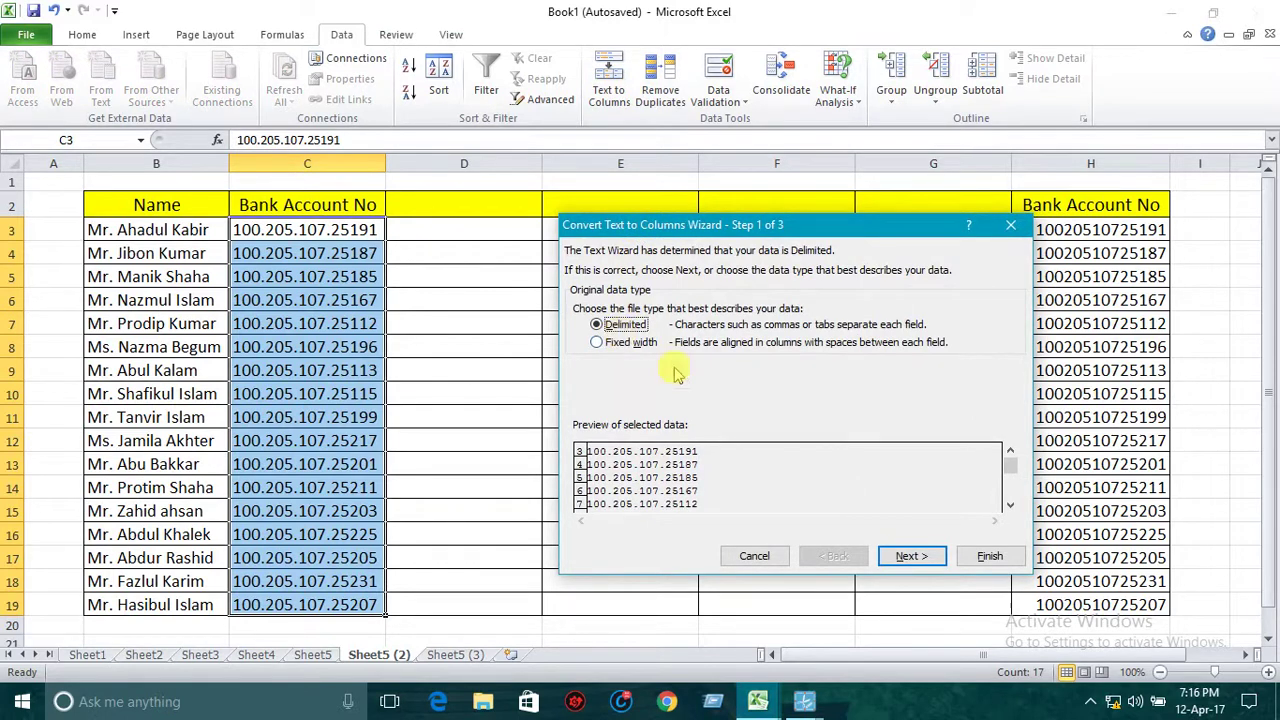
pyautogui.click(911, 558)
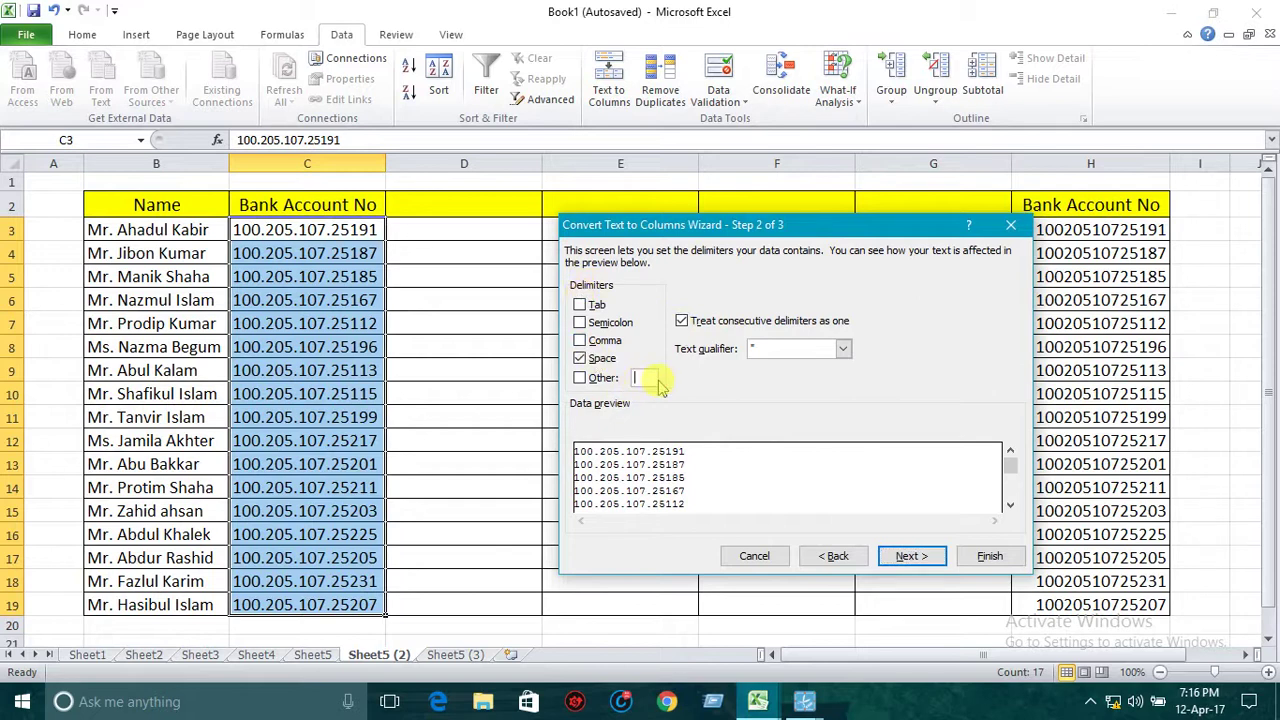
pyautogui.write('.')
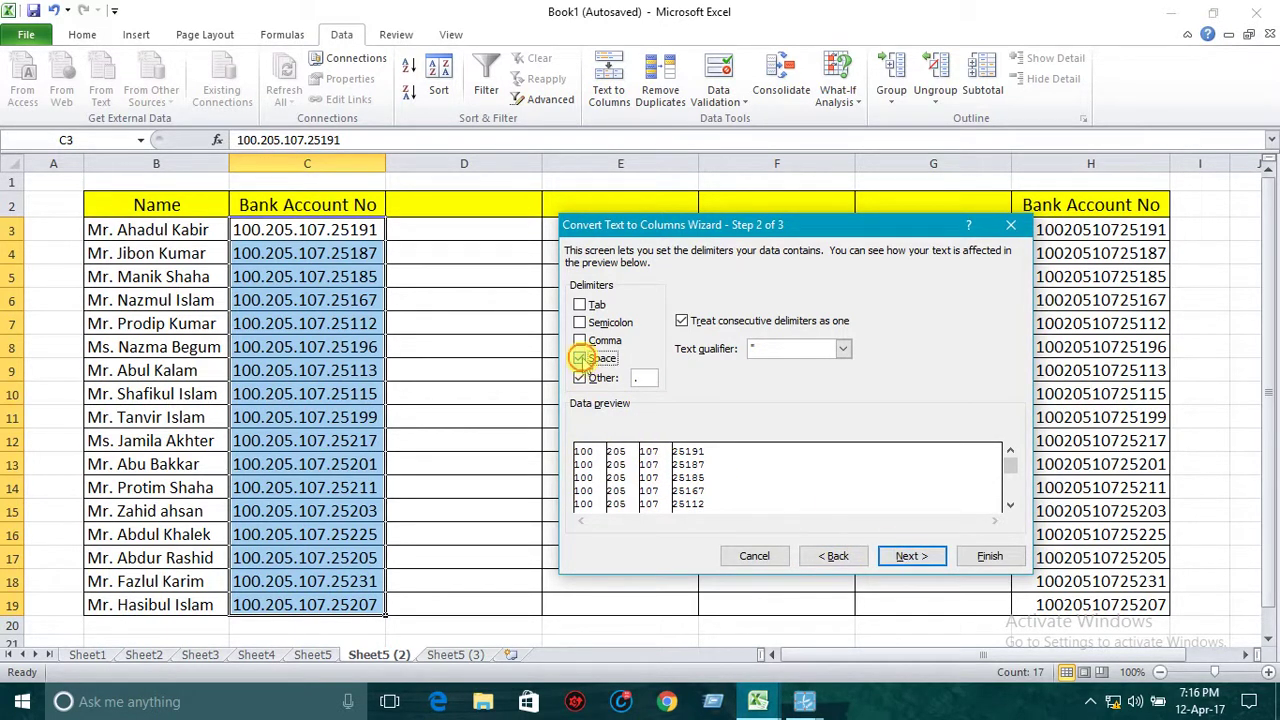
pyautogui.click(580, 358)
pyautogui.click(913, 557)
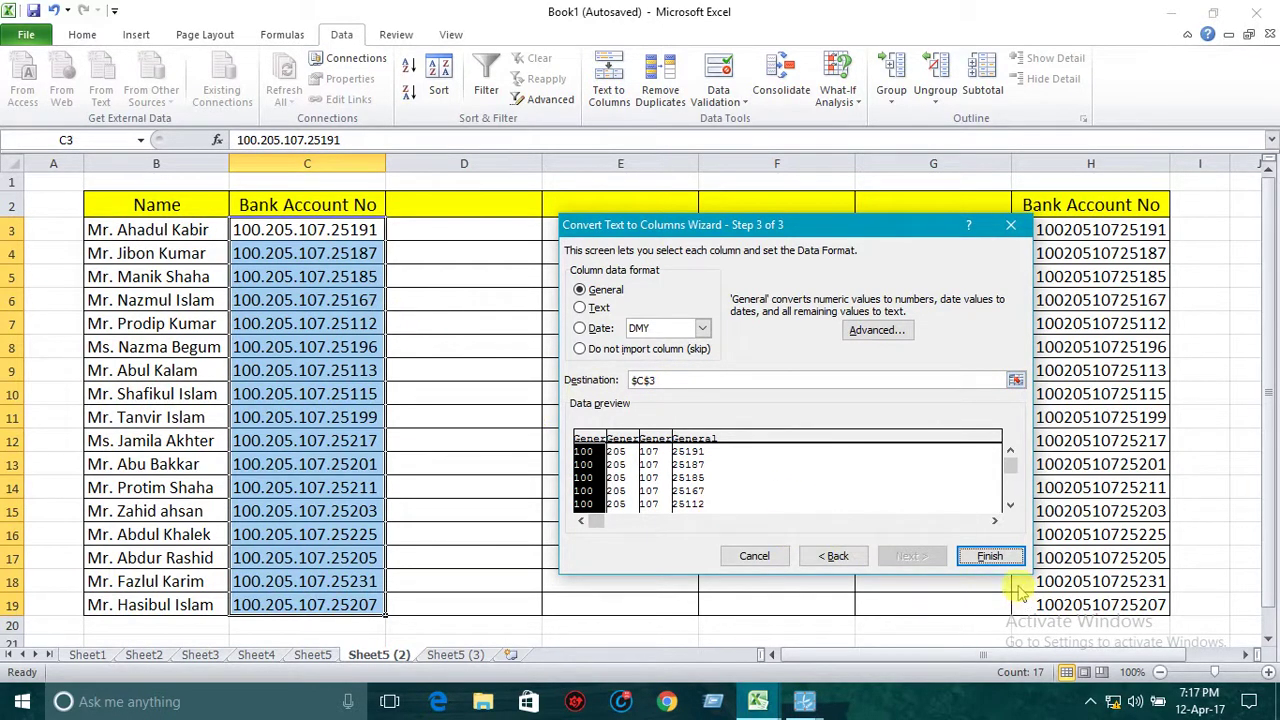
pyautogui.click(993, 557)
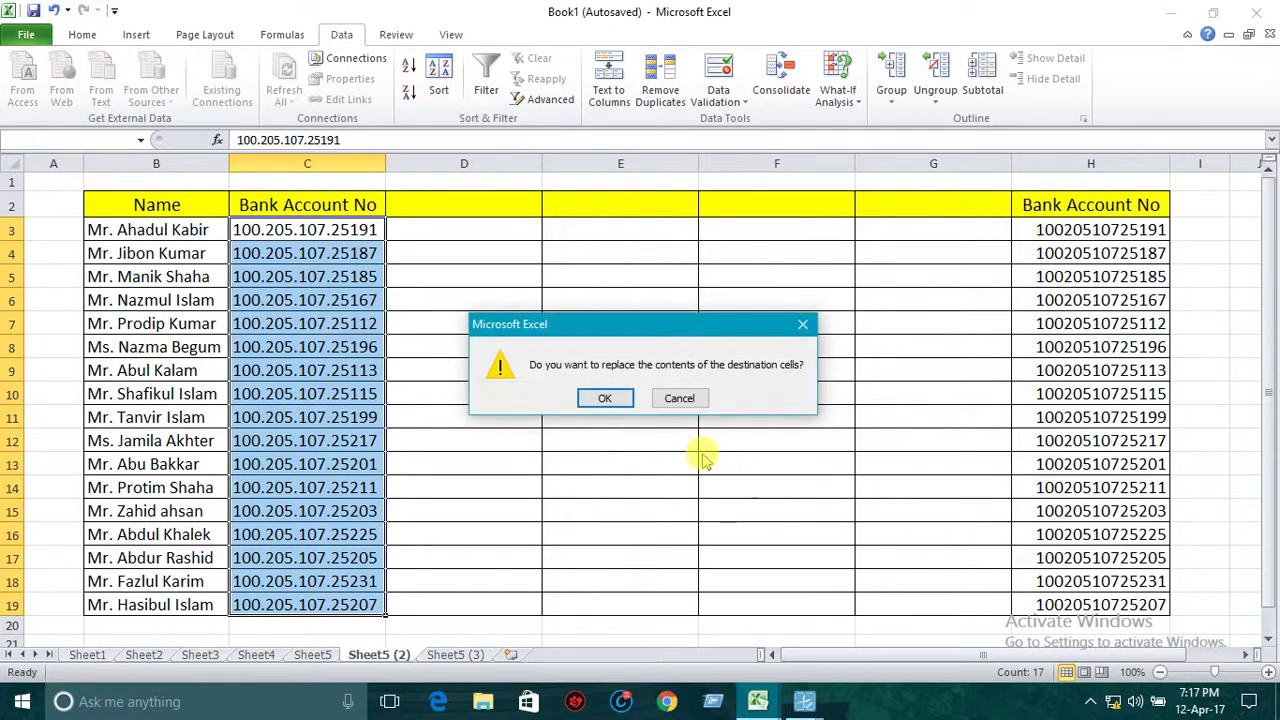
# Confirm splitting the dotted account numbers, undo that split, then switch to Sheet5 (3).
pyautogui.click(605, 398)
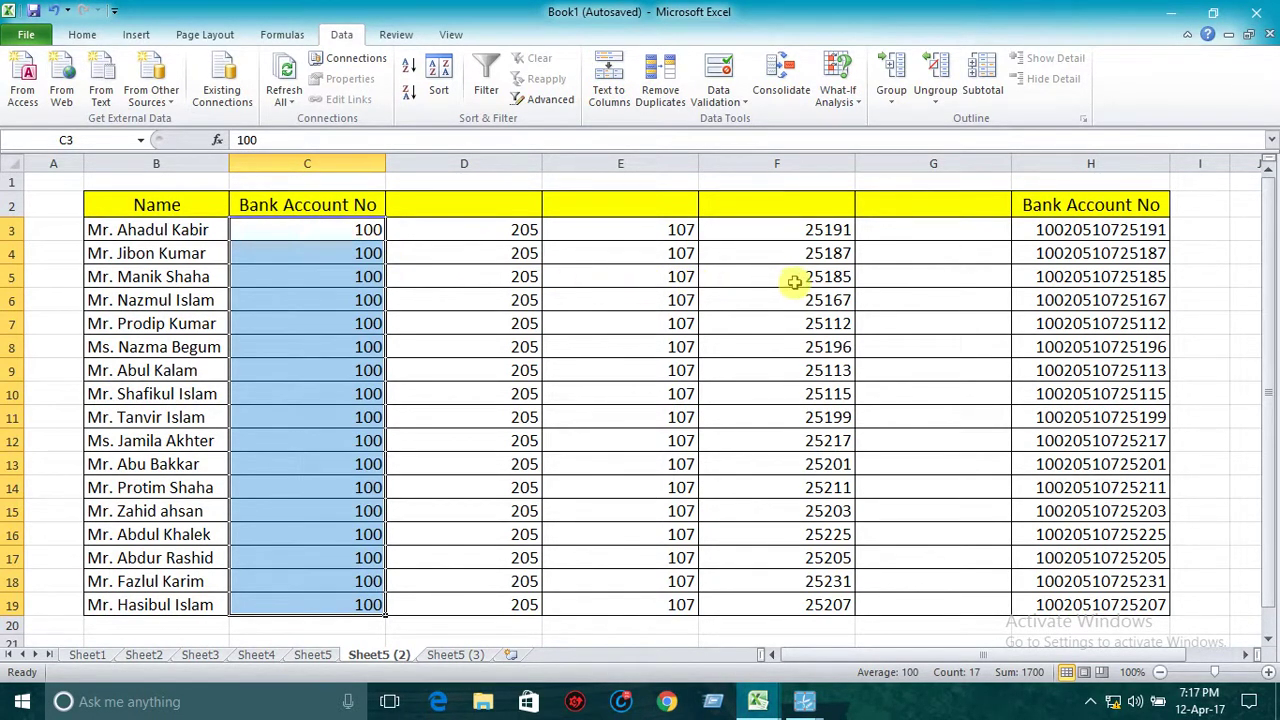
pyautogui.click(55, 11)
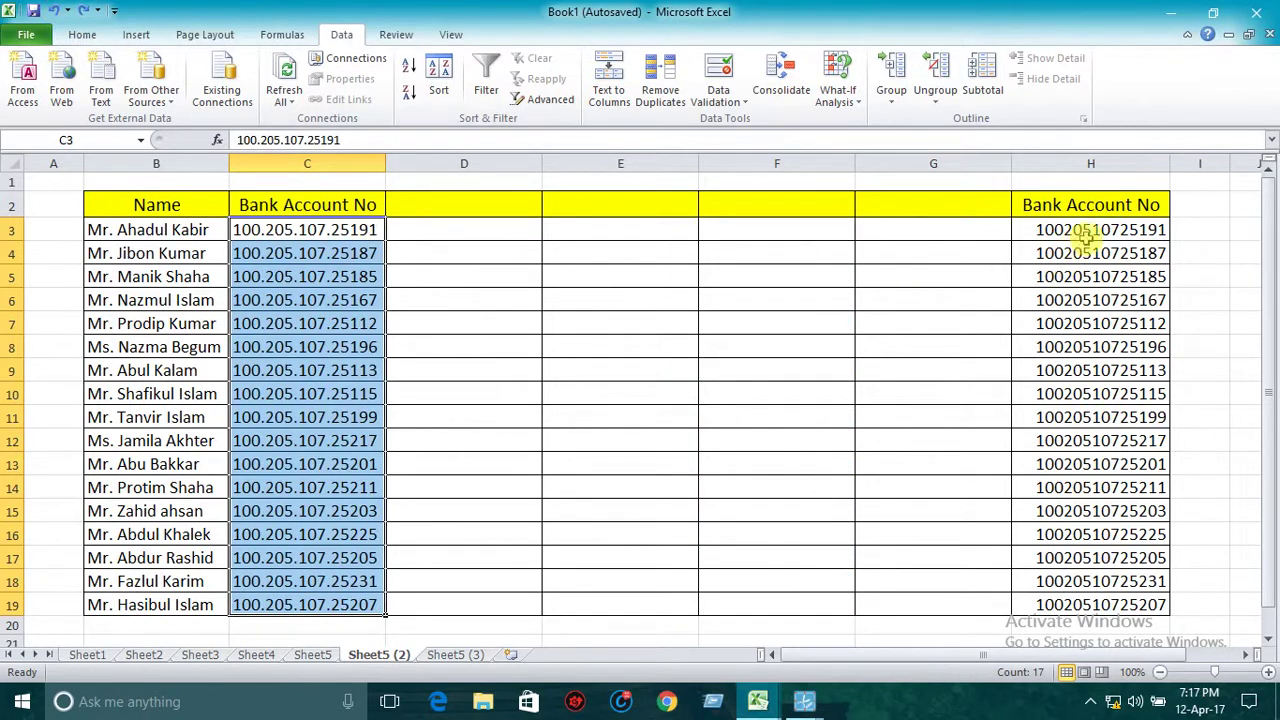
pyautogui.moveTo(1095, 224); pyautogui.dragTo(1098, 602)
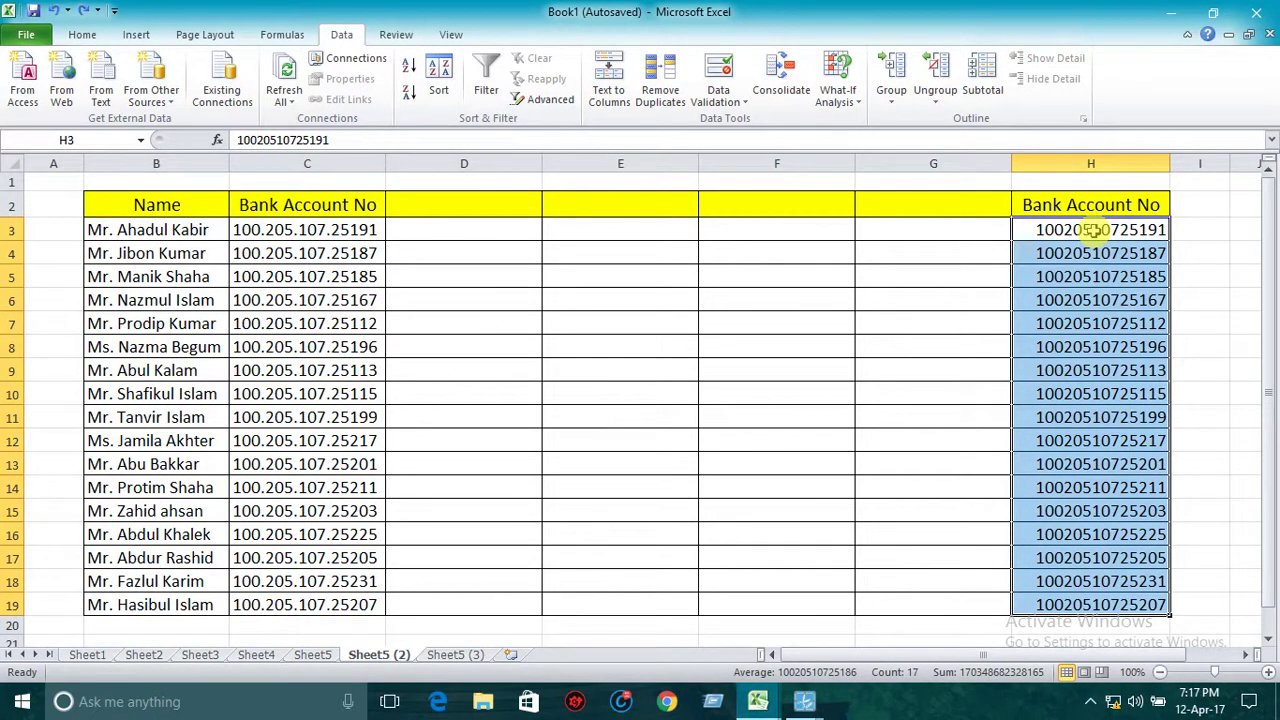
pyautogui.click(455, 654)
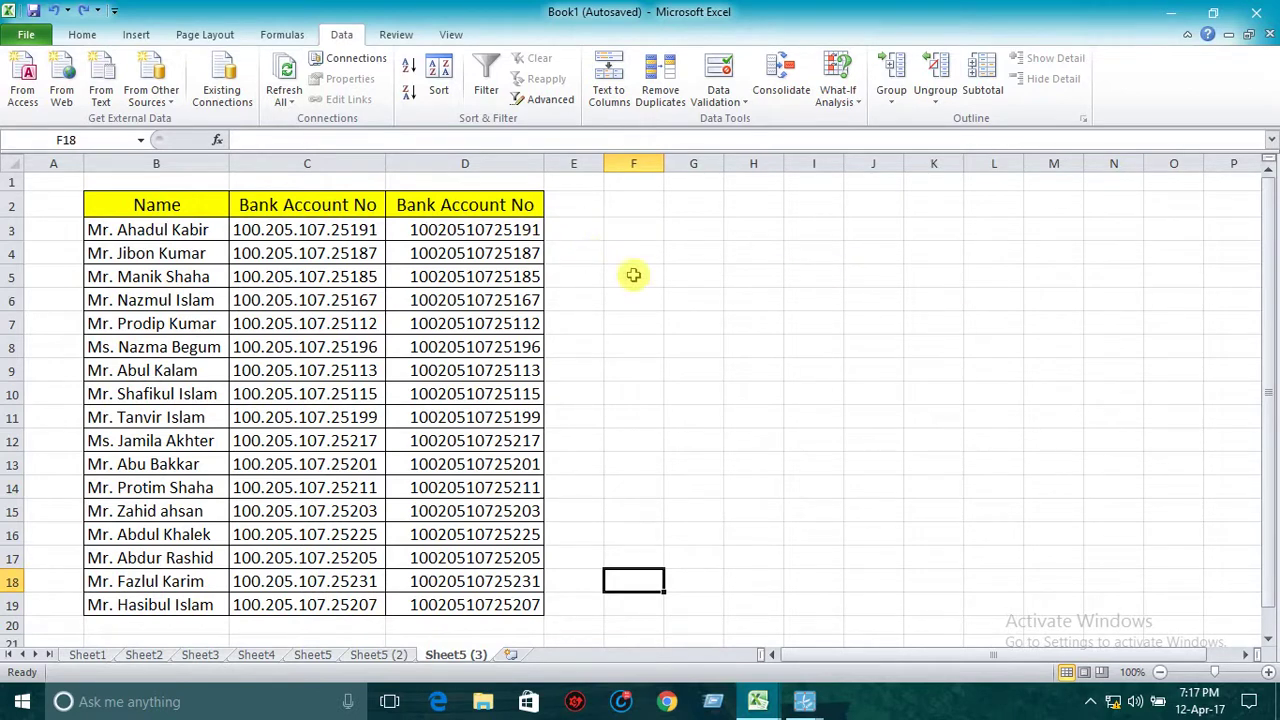
# Split account numbers D3:D19 as fixed width, with breaks after 100 and 205107.
pyautogui.moveTo(520, 230); pyautogui.dragTo(471, 597)
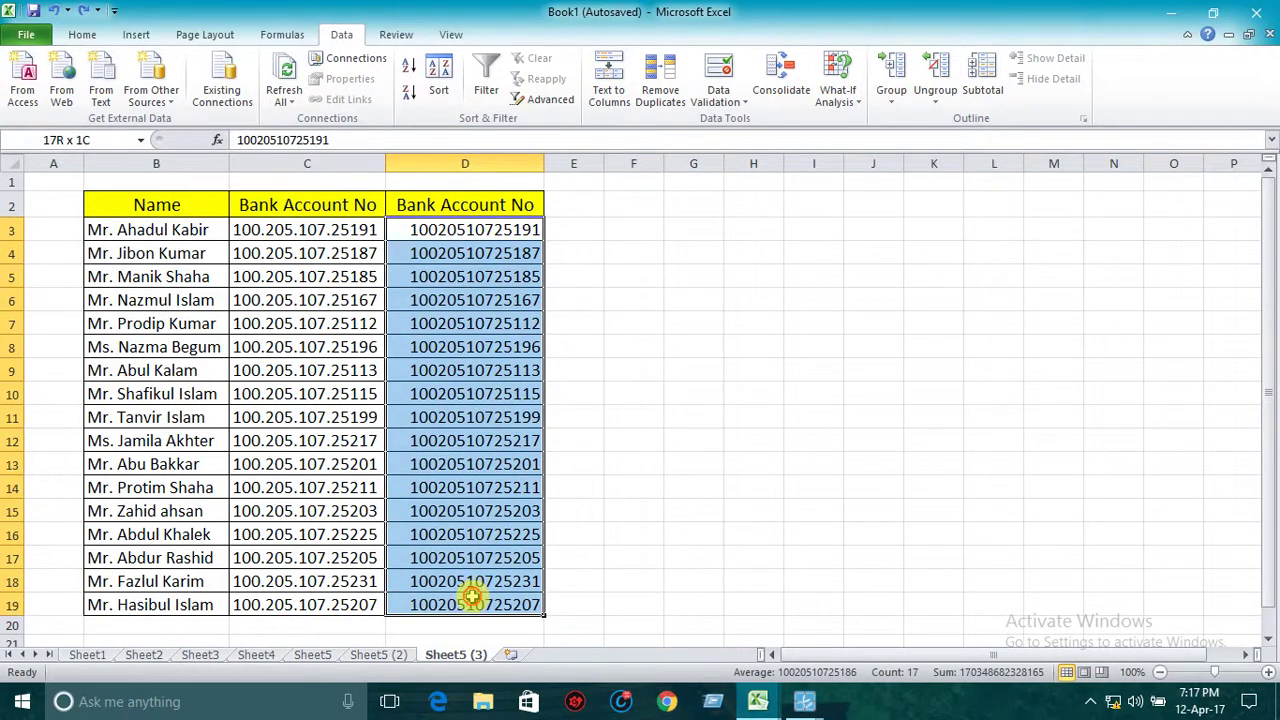
pyautogui.click(608, 88)
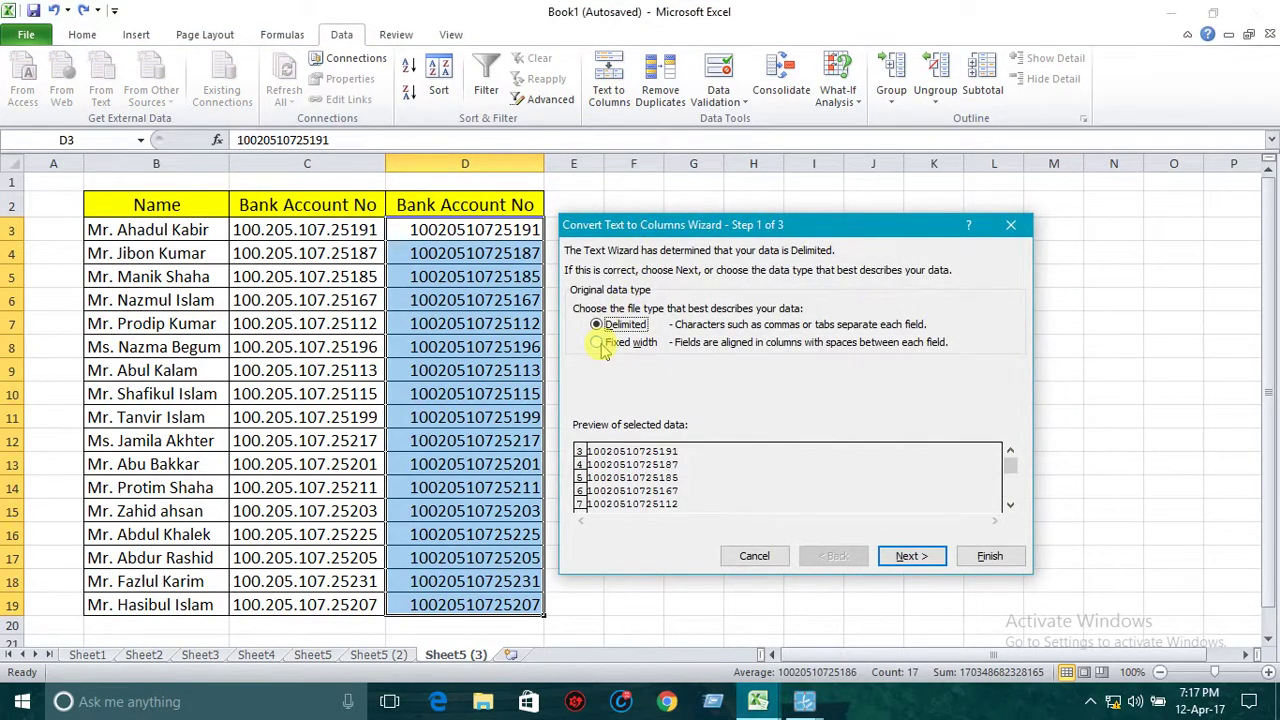
pyautogui.click(920, 560)
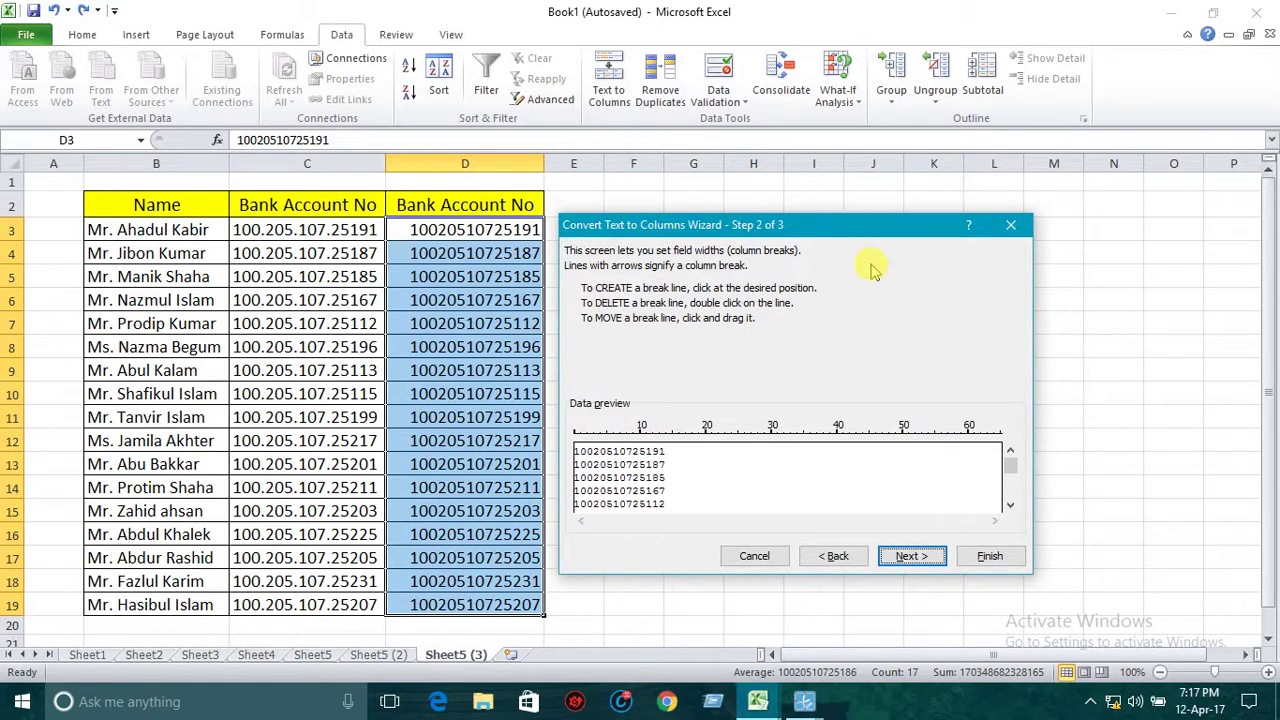
pyautogui.moveTo(853, 226); pyautogui.dragTo(947, 219)
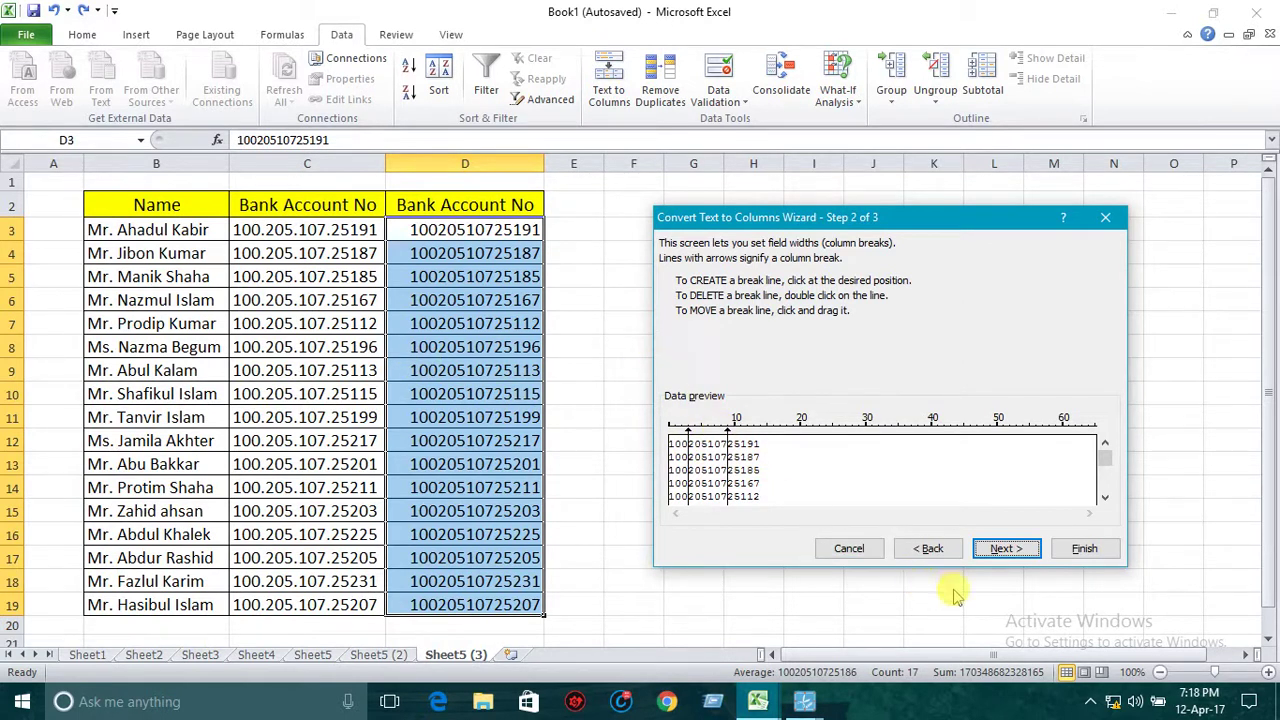
pyautogui.click(1005, 549)
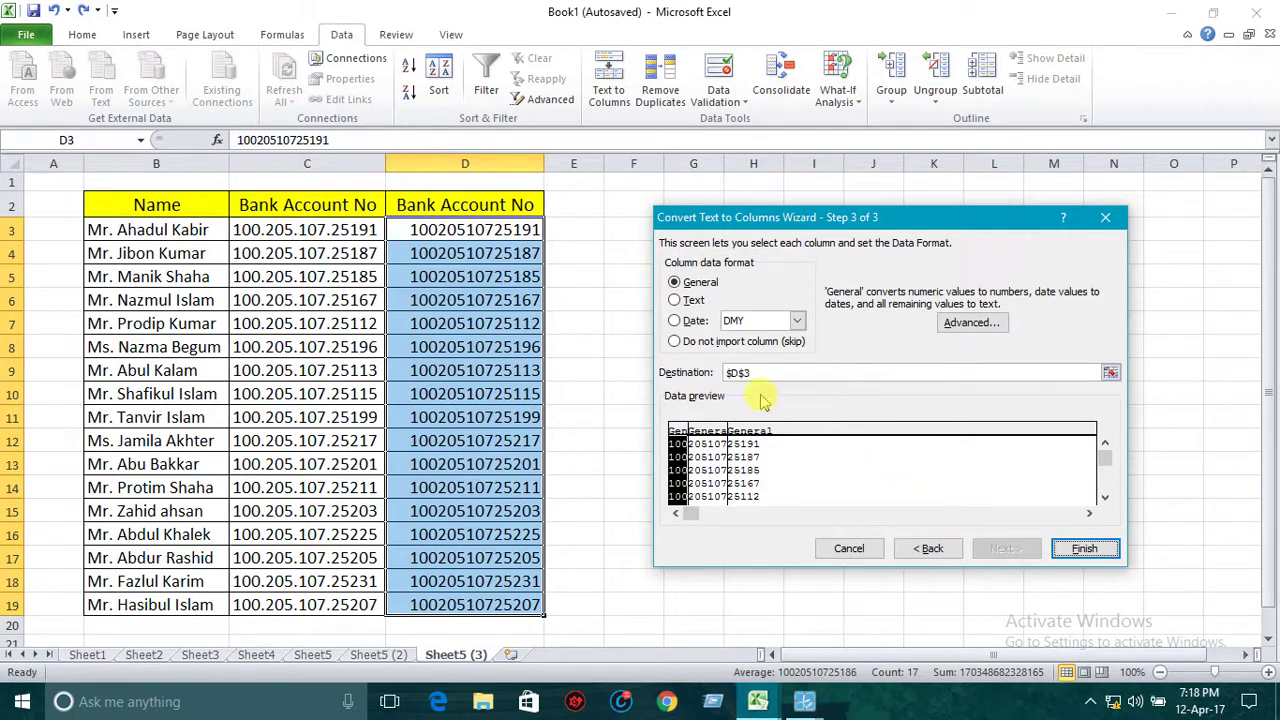
# Set the split destination to $E$3 and finish, filling columns E, F and G.
pyautogui.click(737, 372)
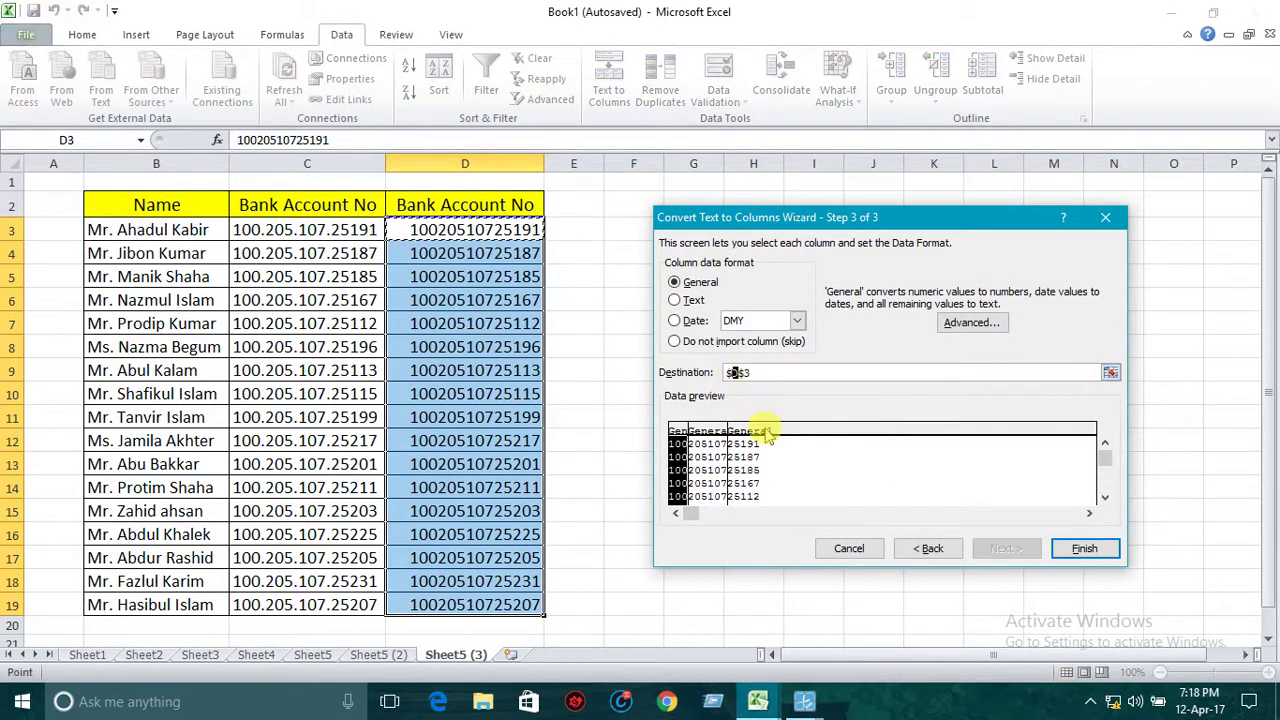
pyautogui.press('Delete')
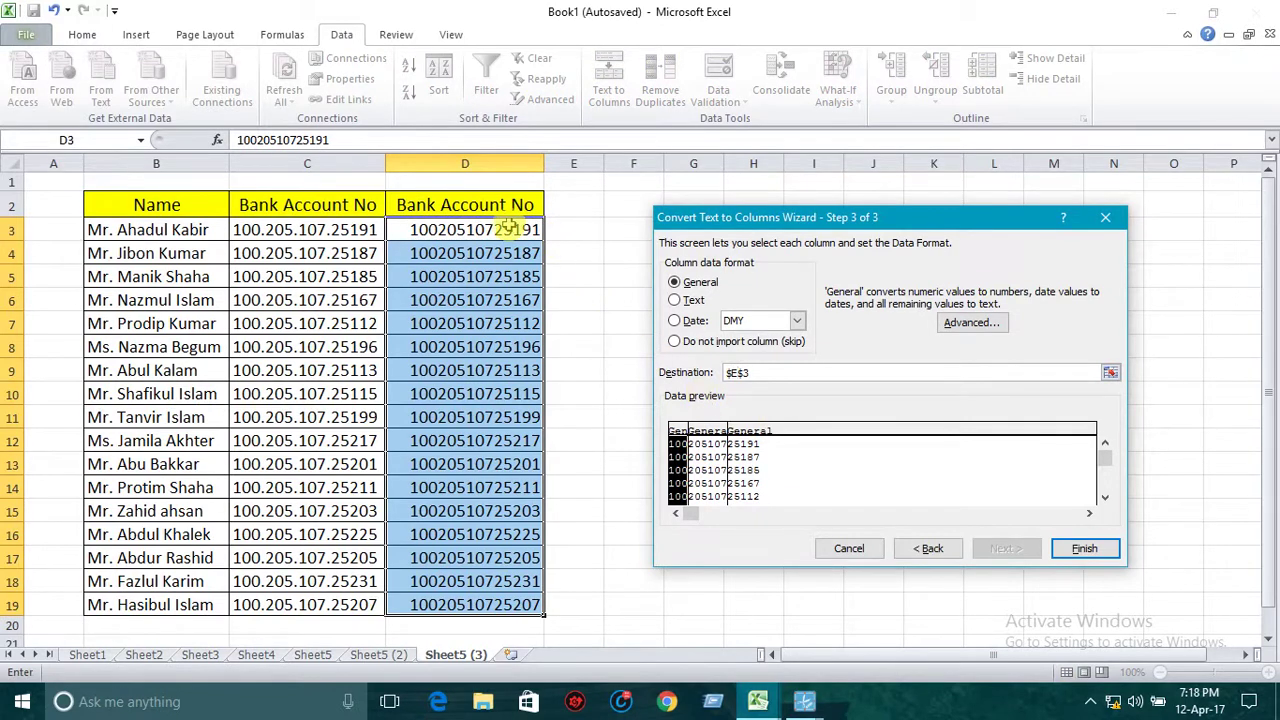
pyautogui.write('E')
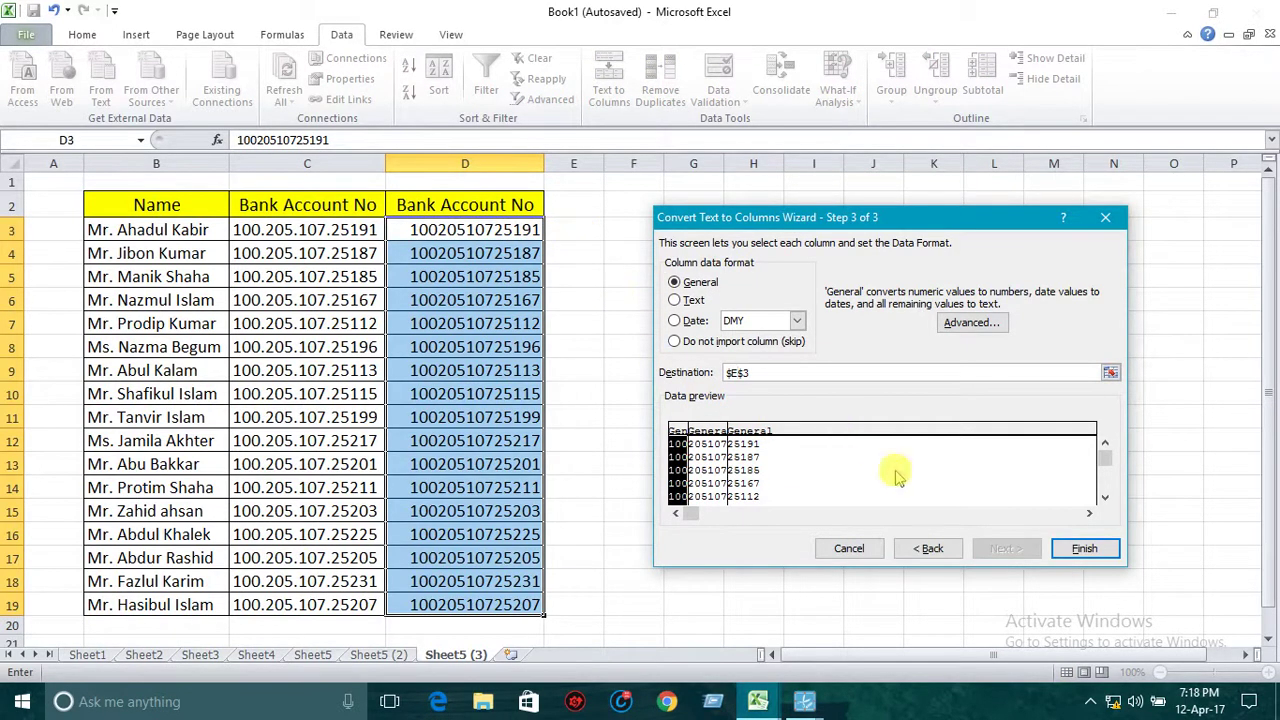
pyautogui.click(1084, 550)
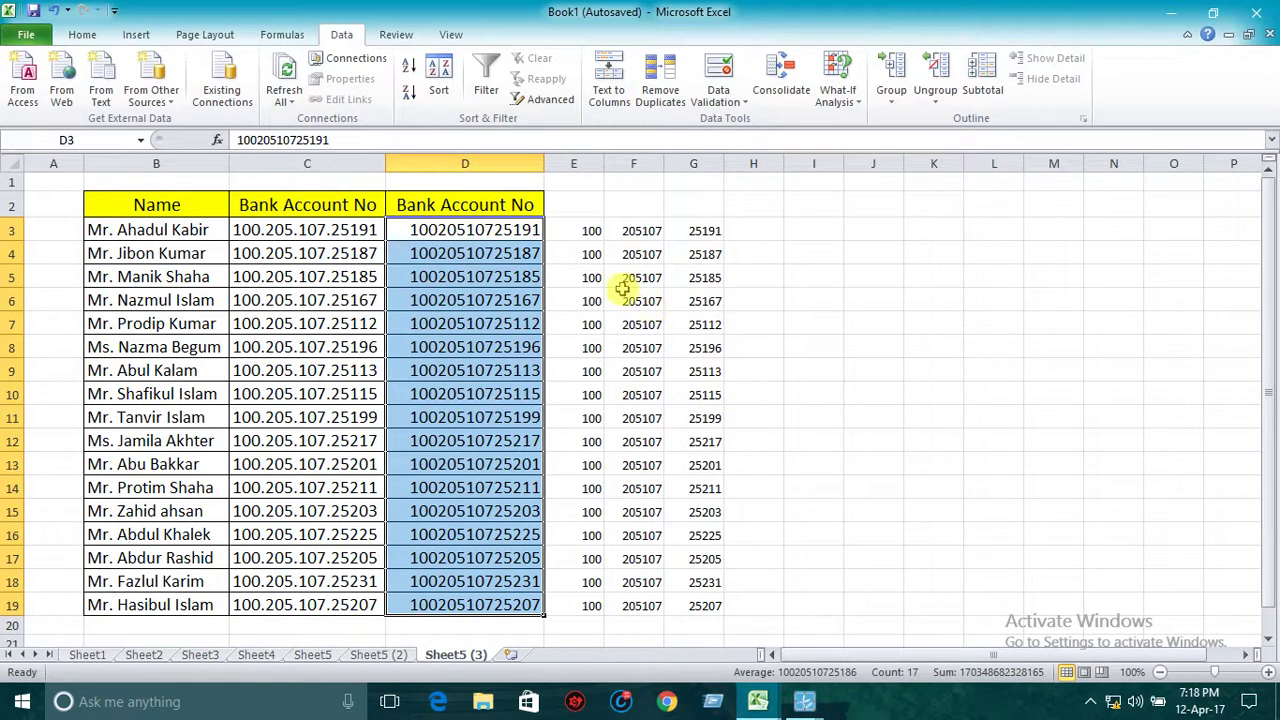
pyautogui.moveTo(490, 232); pyautogui.dragTo(490, 598)
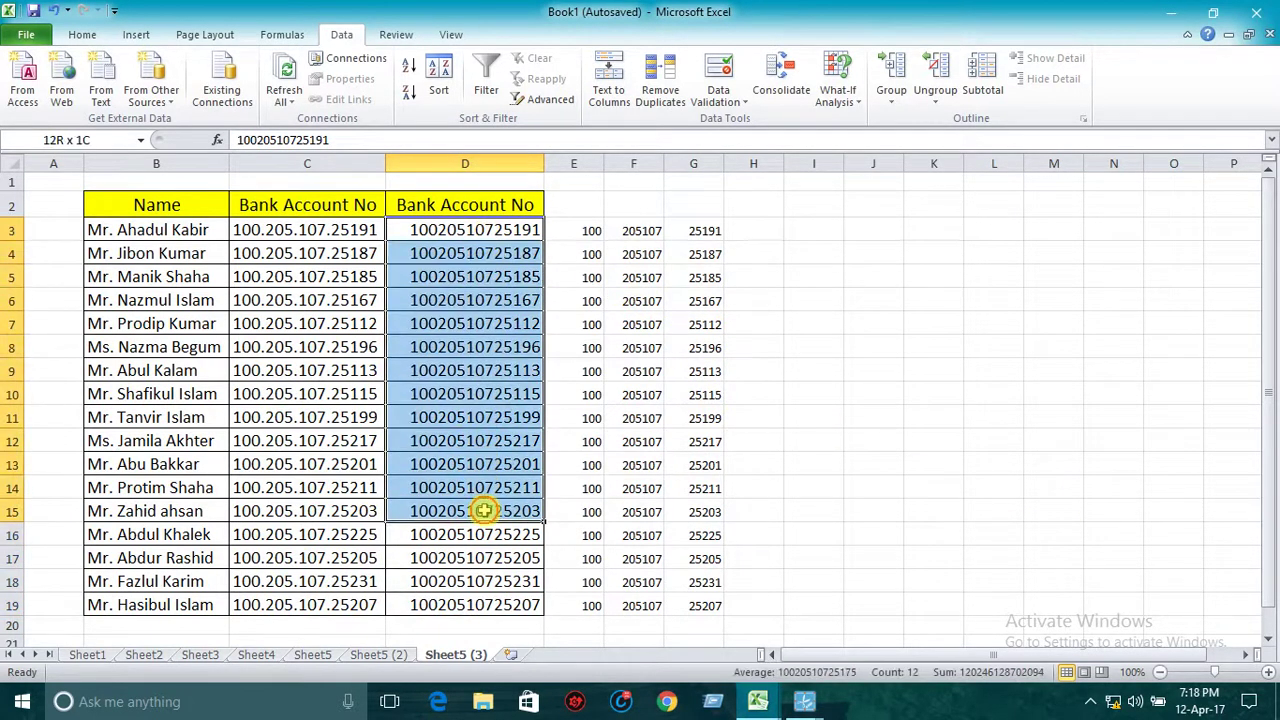
pyautogui.click(594, 230)
pyautogui.click(636, 230)
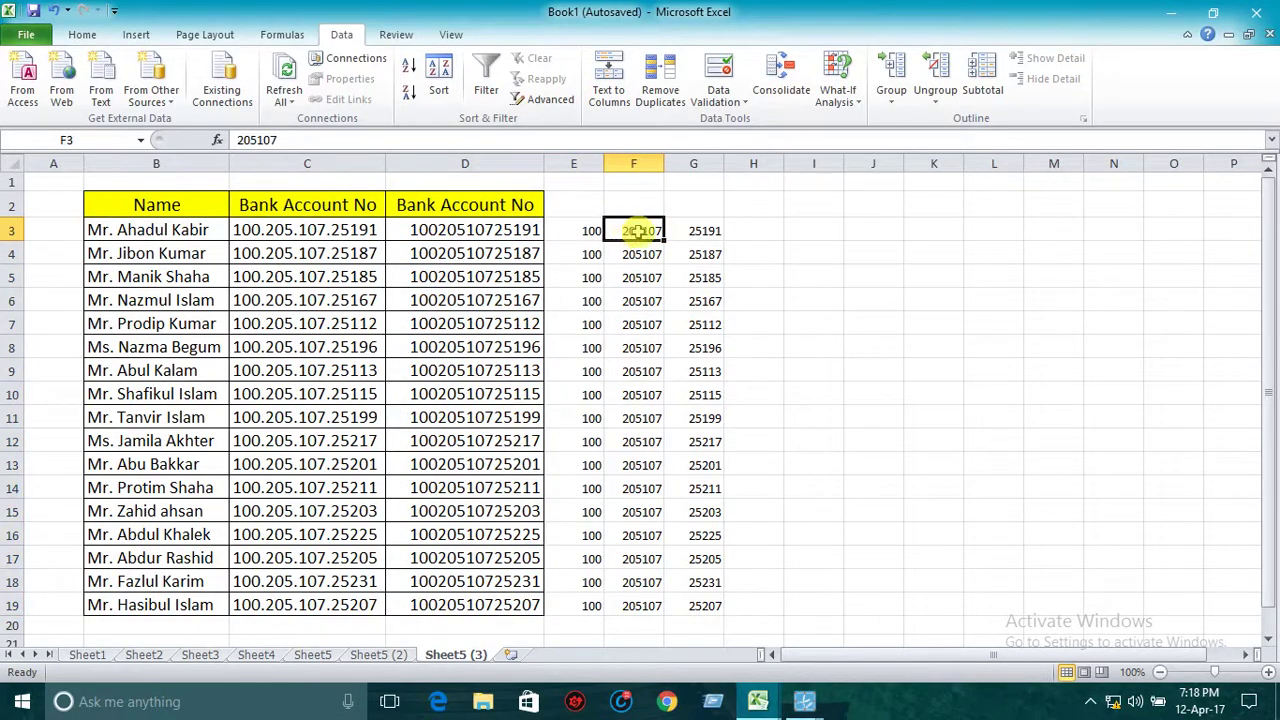
pyautogui.click(590, 230)
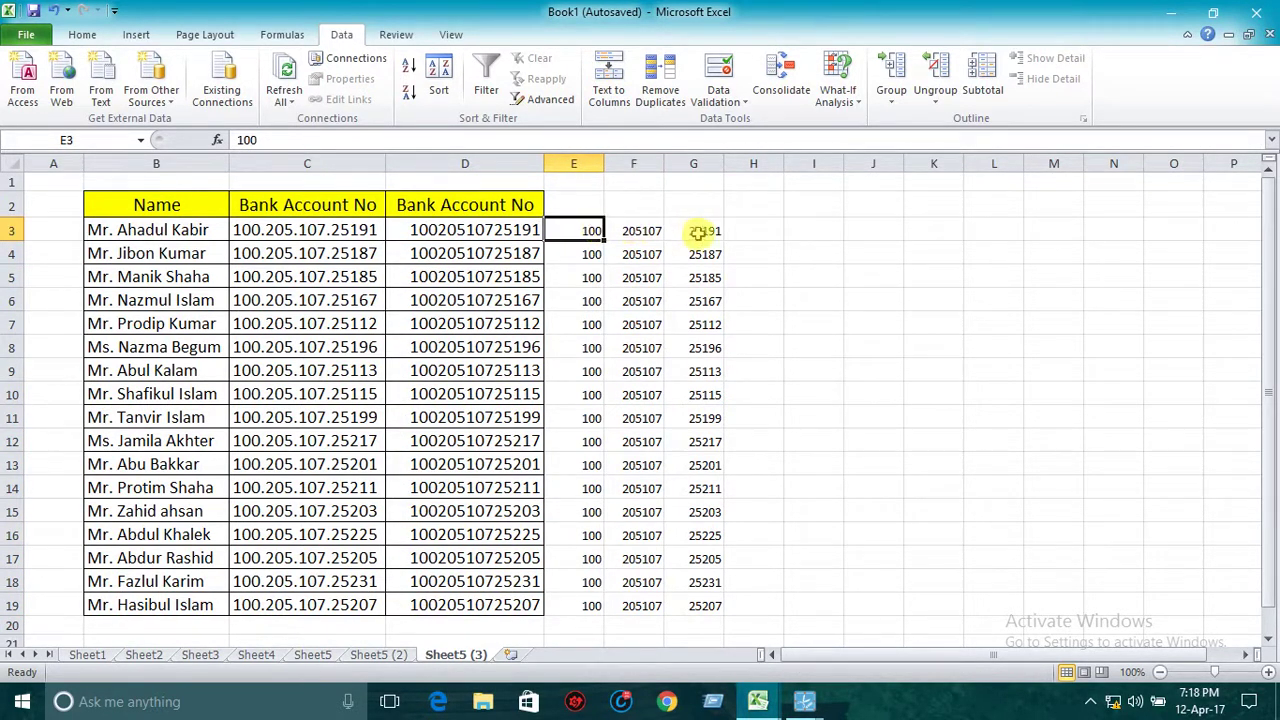
pyautogui.moveTo(697, 230)
pyautogui.mouseDown()
pyautogui.moveTo(724, 605)
pyautogui.moveTo(706, 600)
pyautogui.mouseUp()
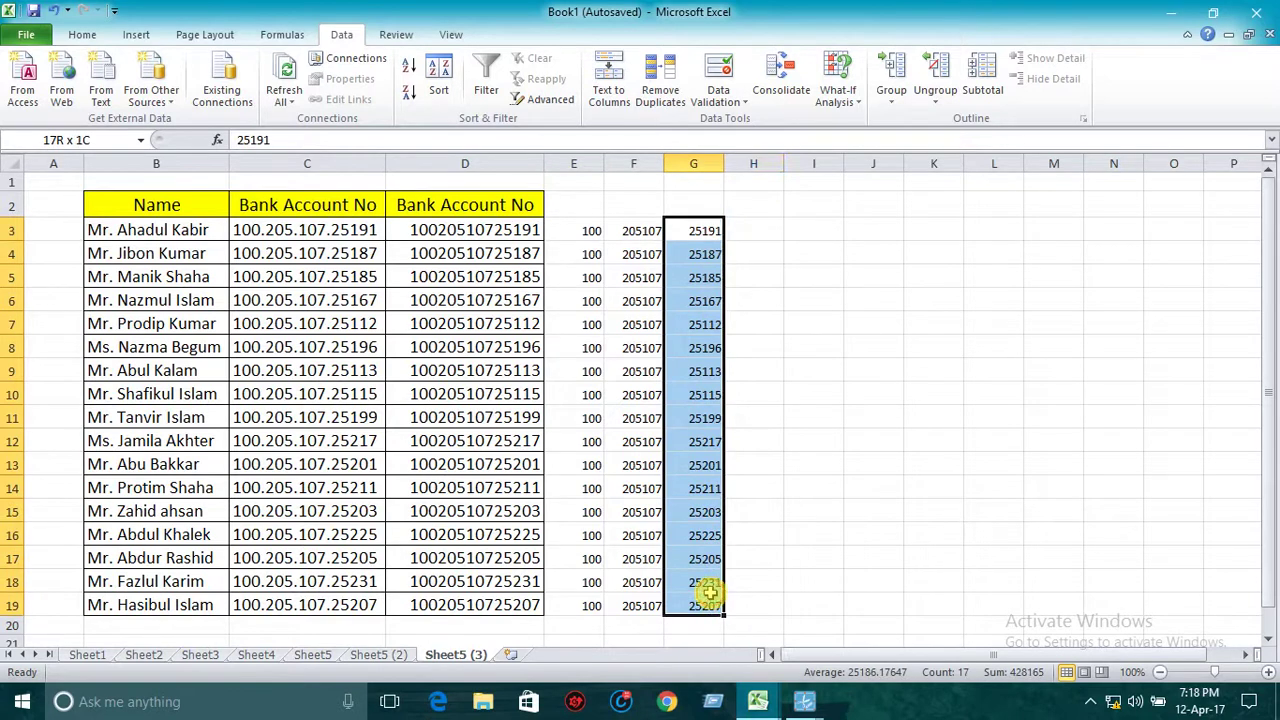
pyautogui.click(777, 396)
pyautogui.moveTo(700, 230)
pyautogui.mouseDown()
pyautogui.moveTo(716, 418)
pyautogui.moveTo(706, 600)
pyautogui.mouseUp()
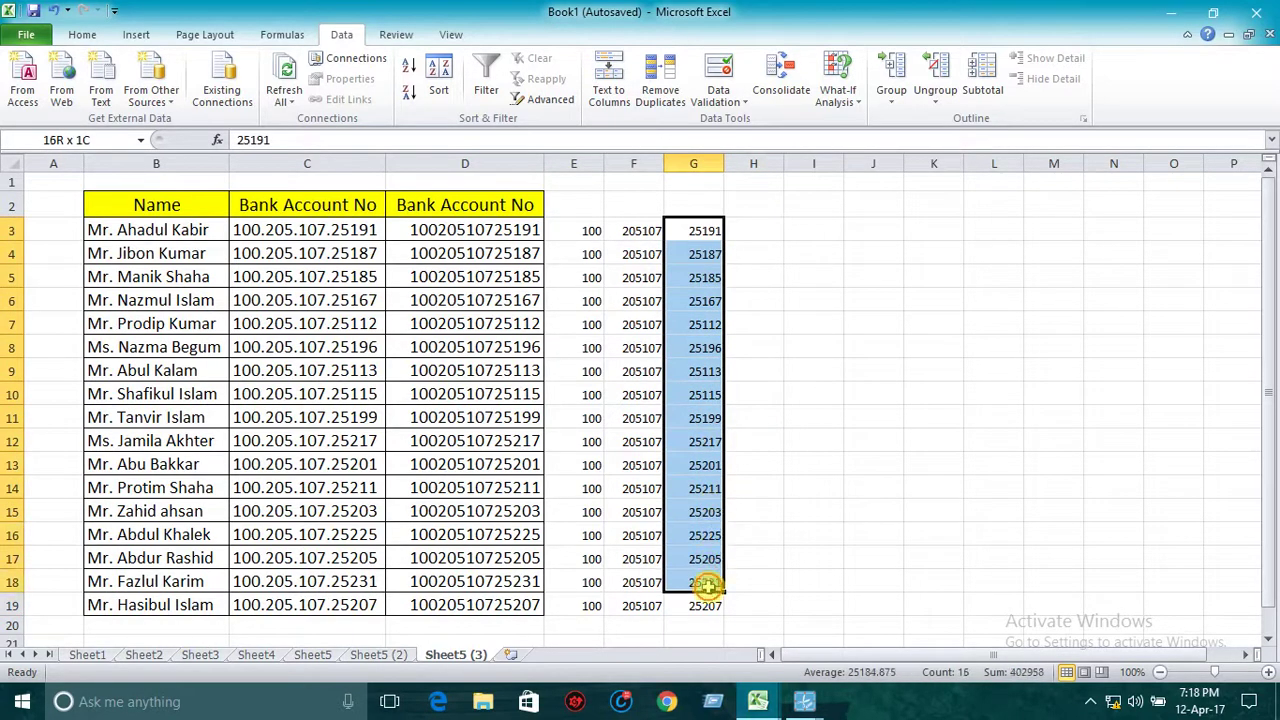
pyautogui.click(756, 530)
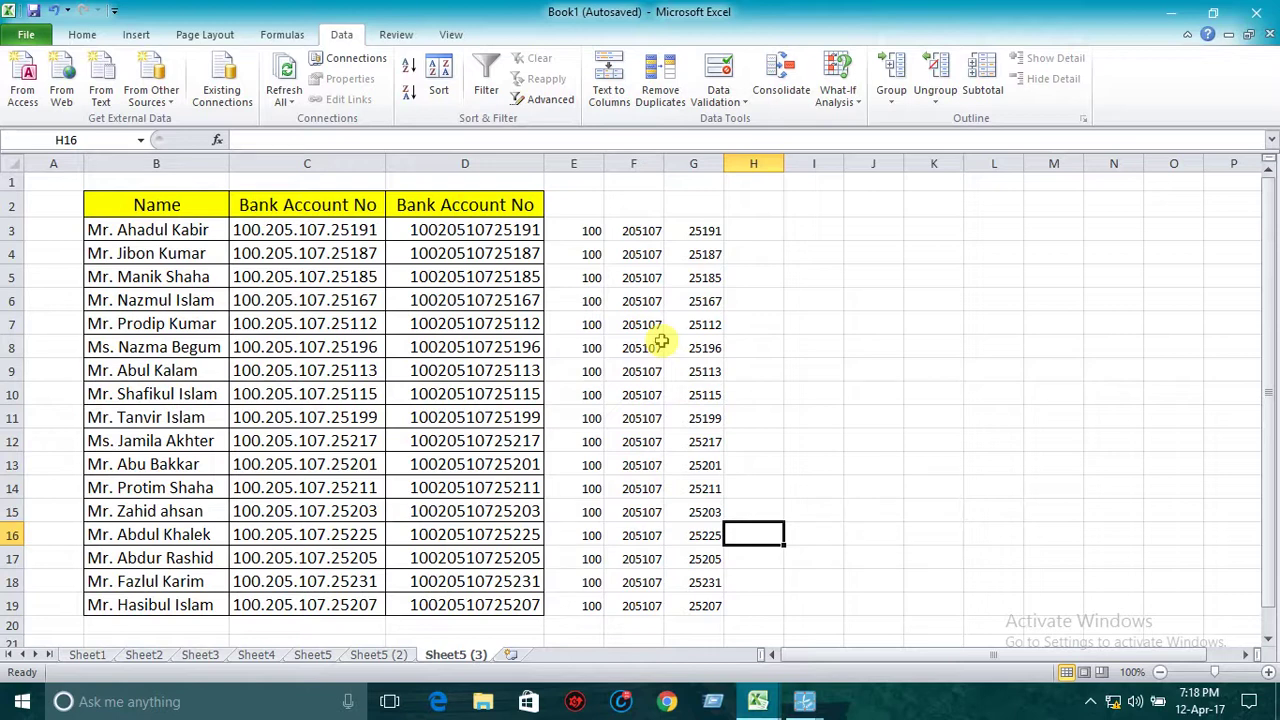
pyautogui.click(853, 312)
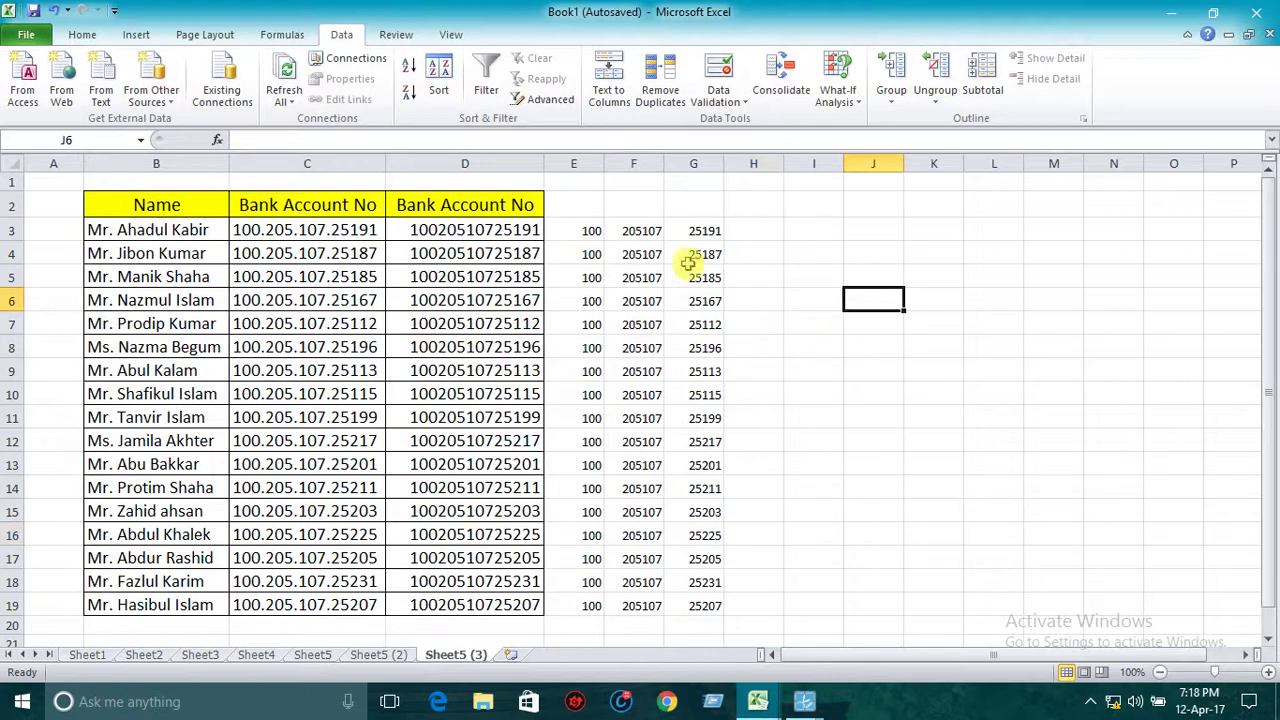
pyautogui.click(585, 209)
pyautogui.click(628, 205)
pyautogui.click(680, 204)
pyautogui.click(623, 205)
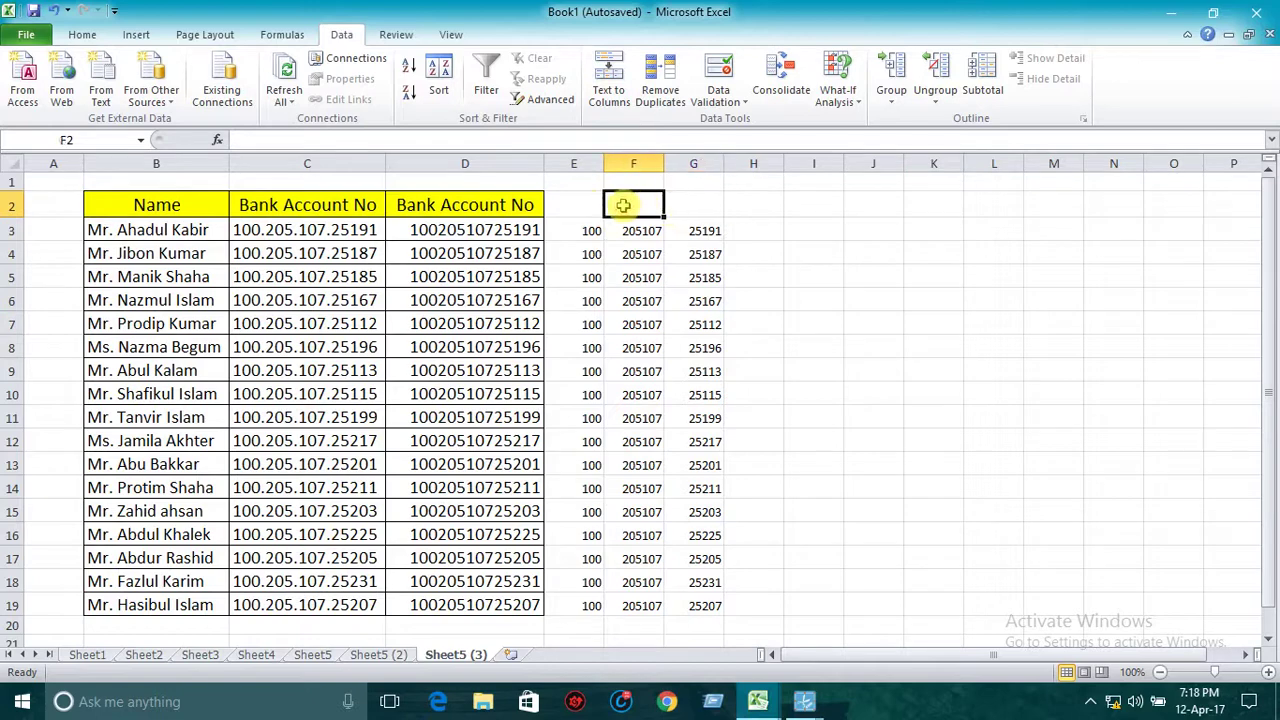
pyautogui.click(586, 205)
pyautogui.click(640, 205)
pyautogui.click(671, 205)
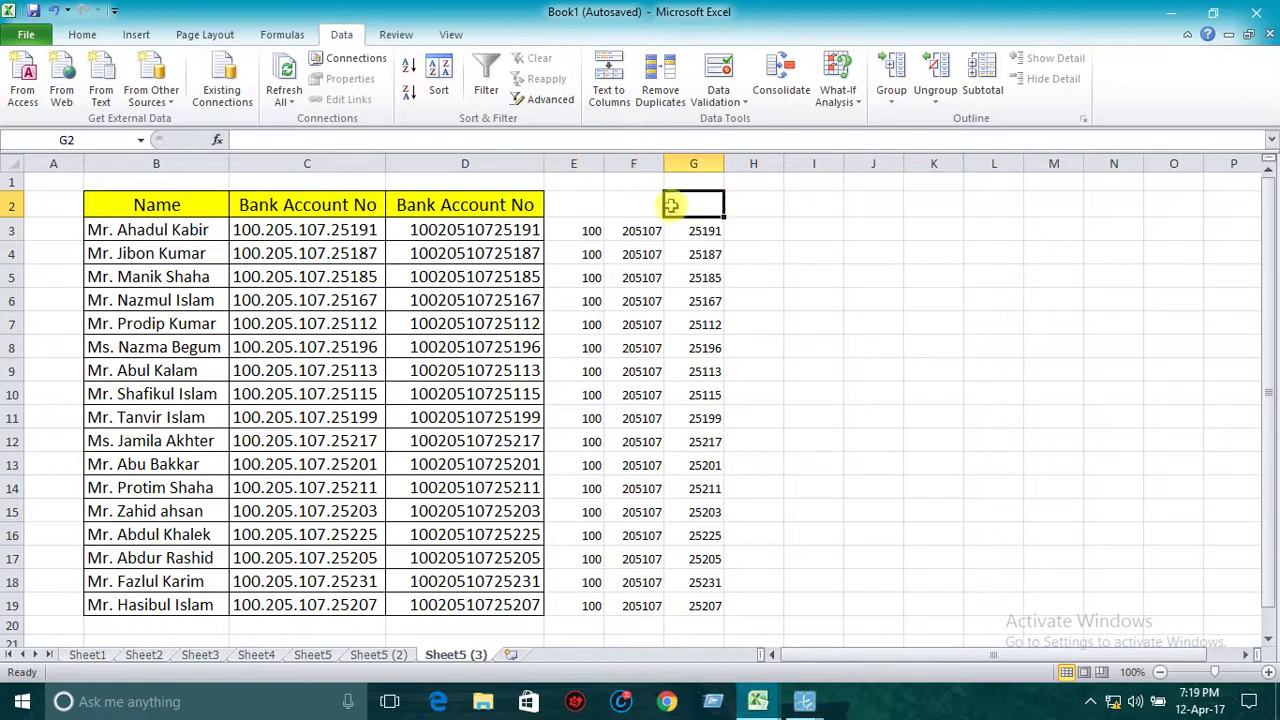